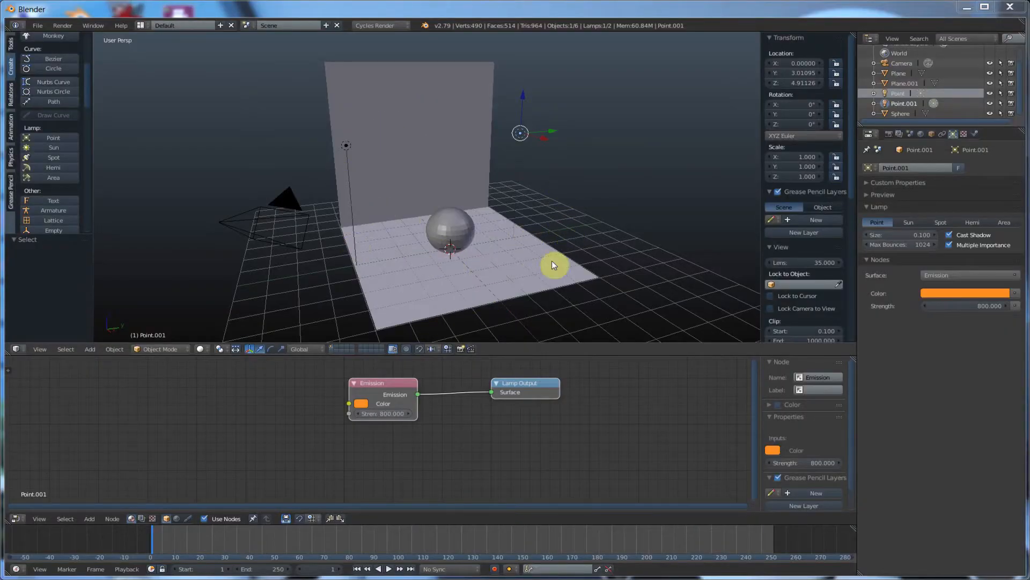
Select the ground plane and display the scene in the 3D viewport with Rendered shading.
right_click(427, 121)
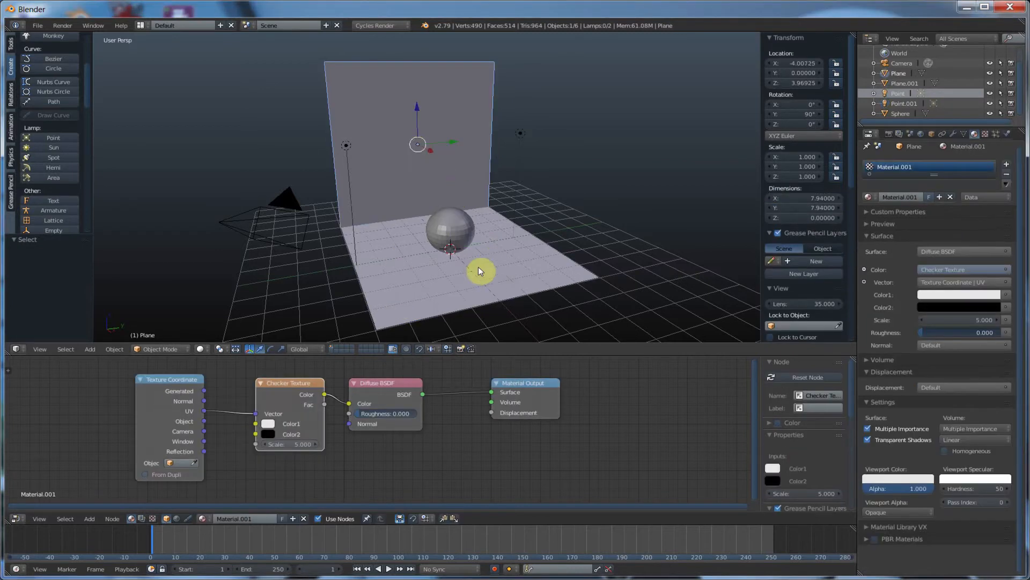
right_click(460, 229)
right_click(352, 141)
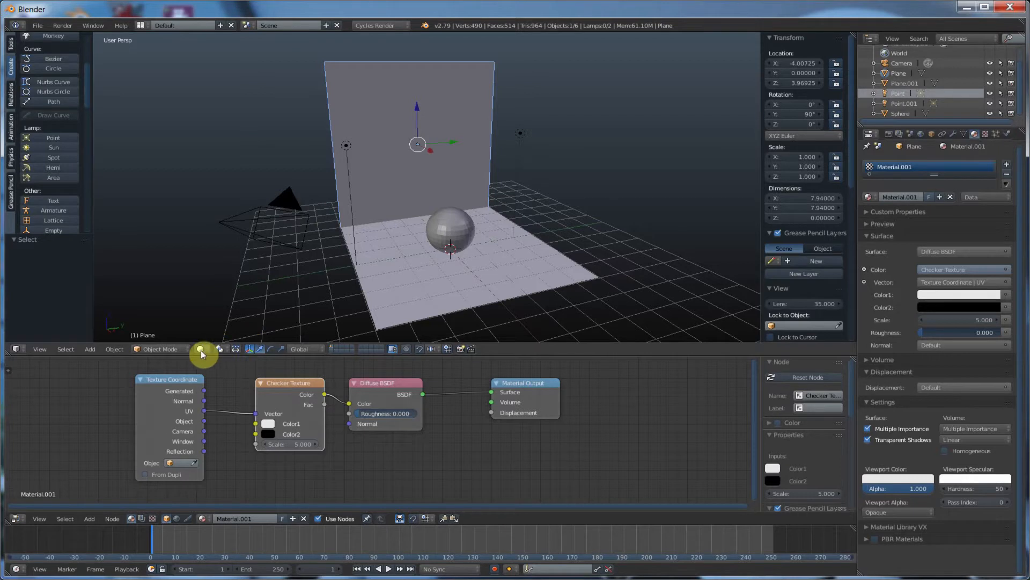
right_click(465, 289)
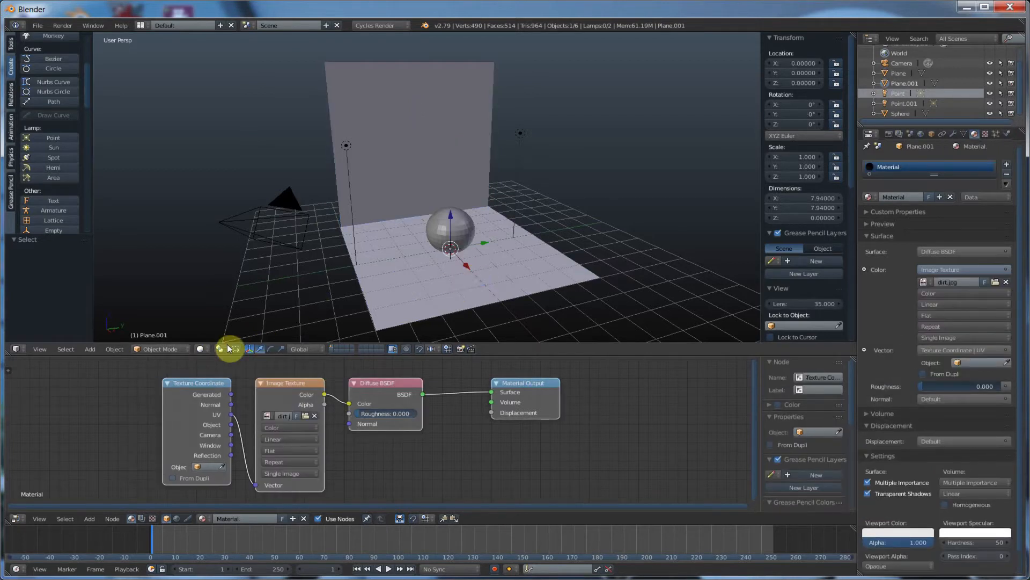
left_click(202, 350)
left_click(219, 282)
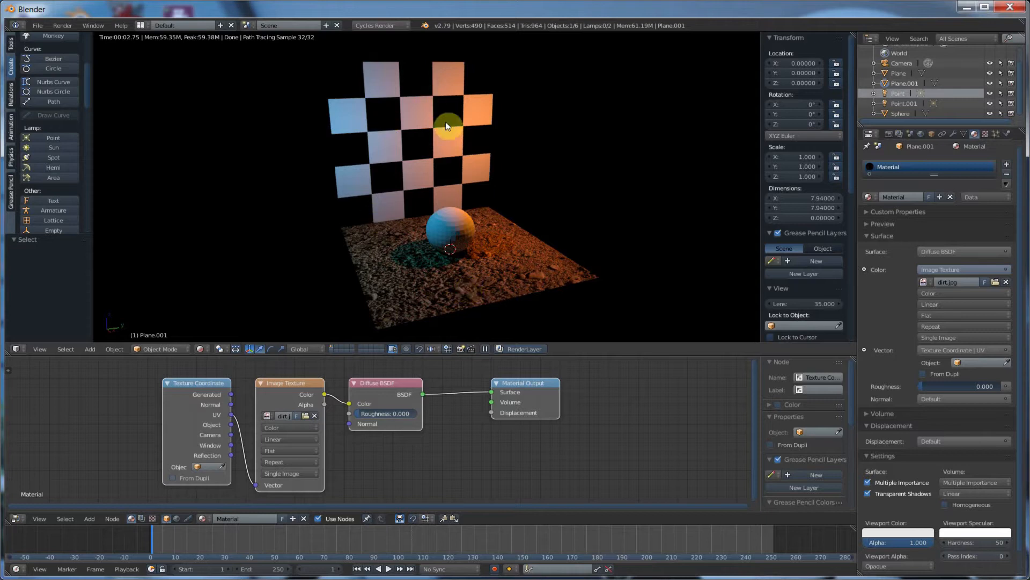
With the ground plane selected, replace the node editor with the UV/Image Editor and show the existing dirt.jpg image there.
right_click(434, 133)
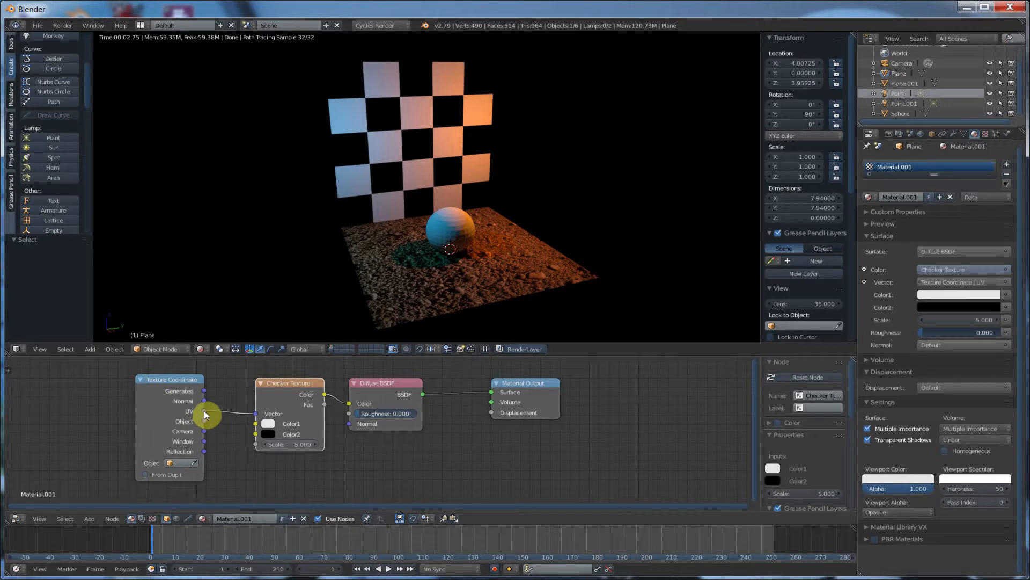
right_click(441, 303)
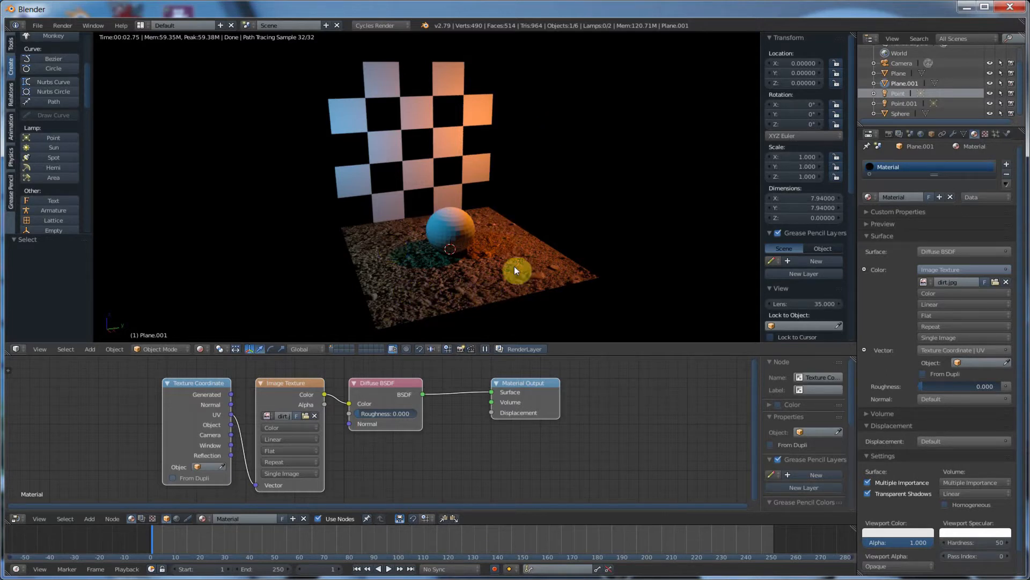
left_click(16, 518)
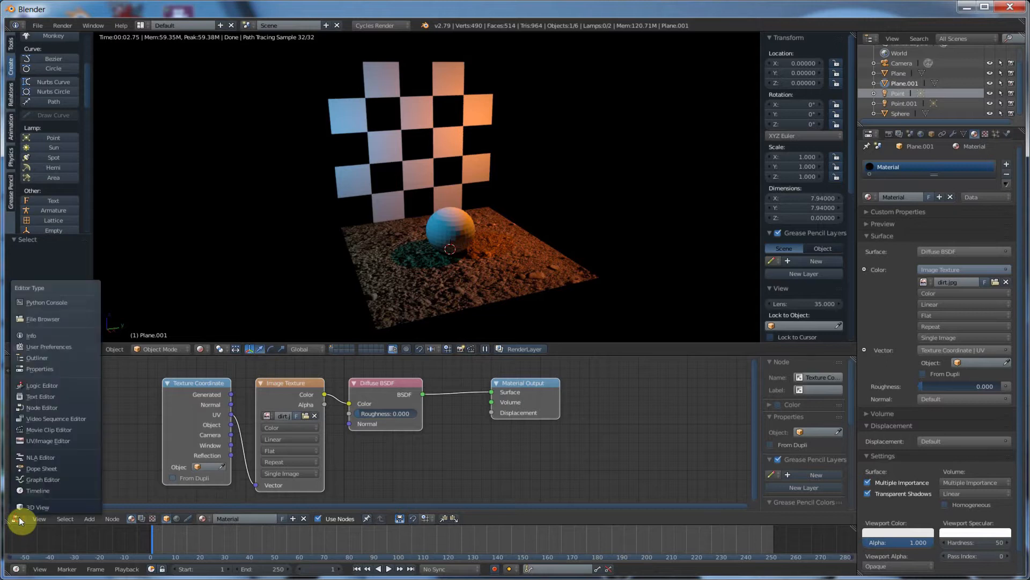
left_click(44, 440)
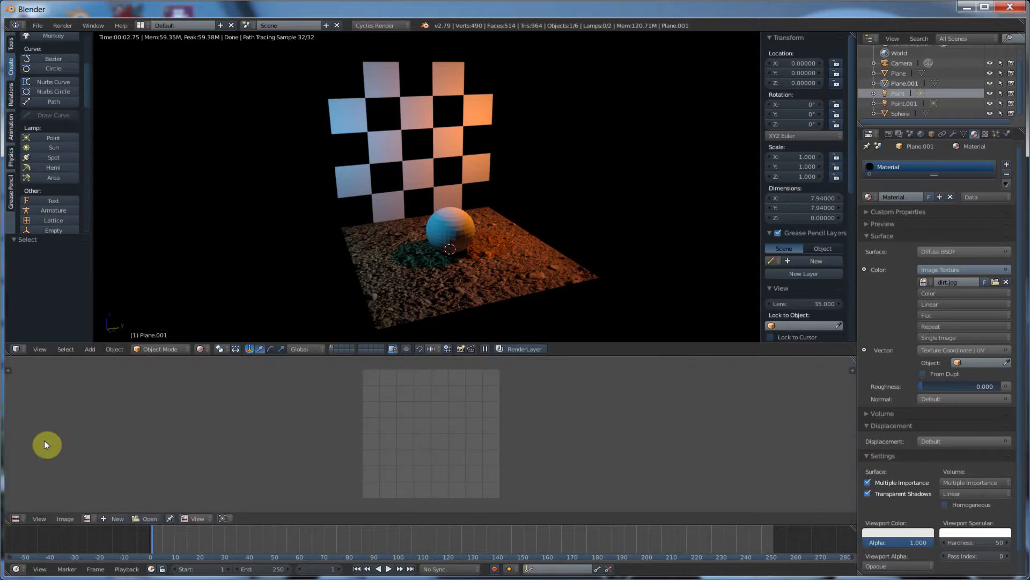
left_click(64, 518)
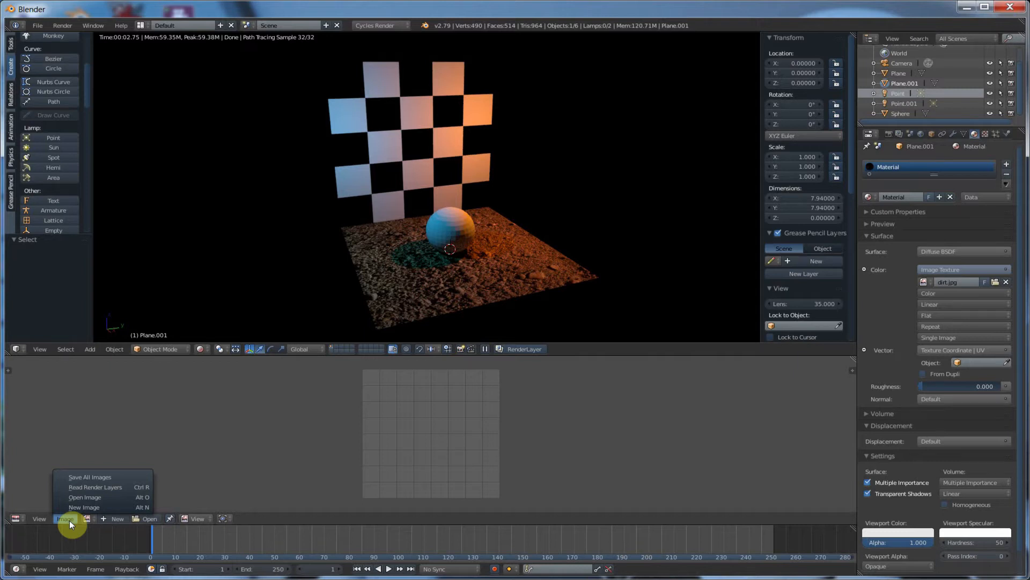
left_click(86, 518)
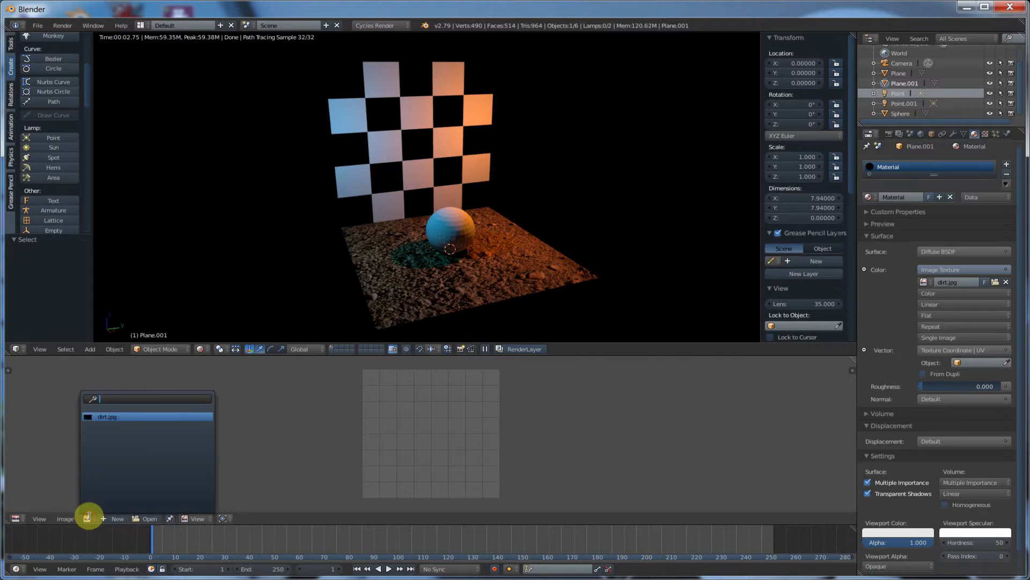
left_click(108, 418)
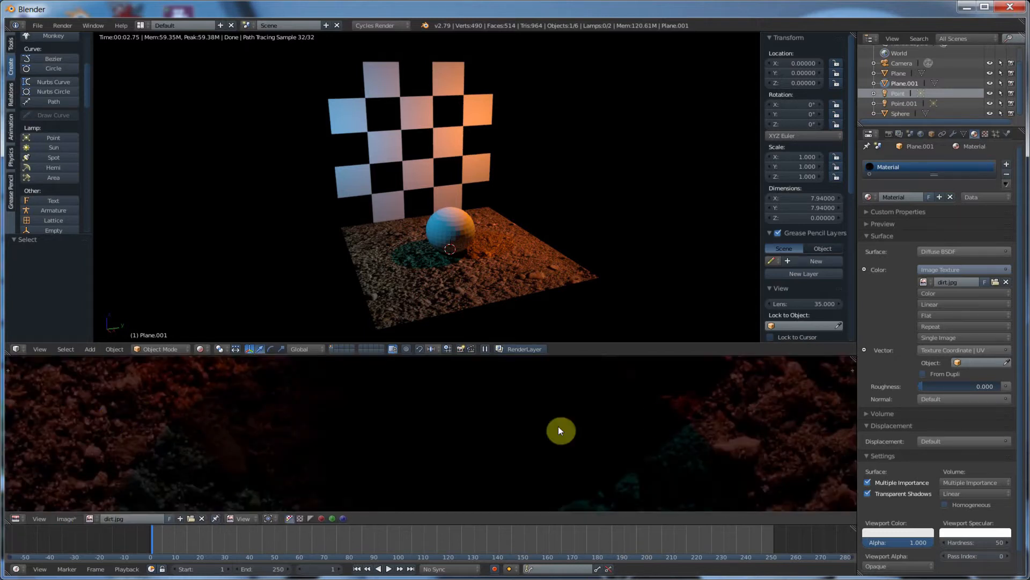
Load the dirt.jpg image file from disk into the image editor.
scroll(501, 423, "down", 6)
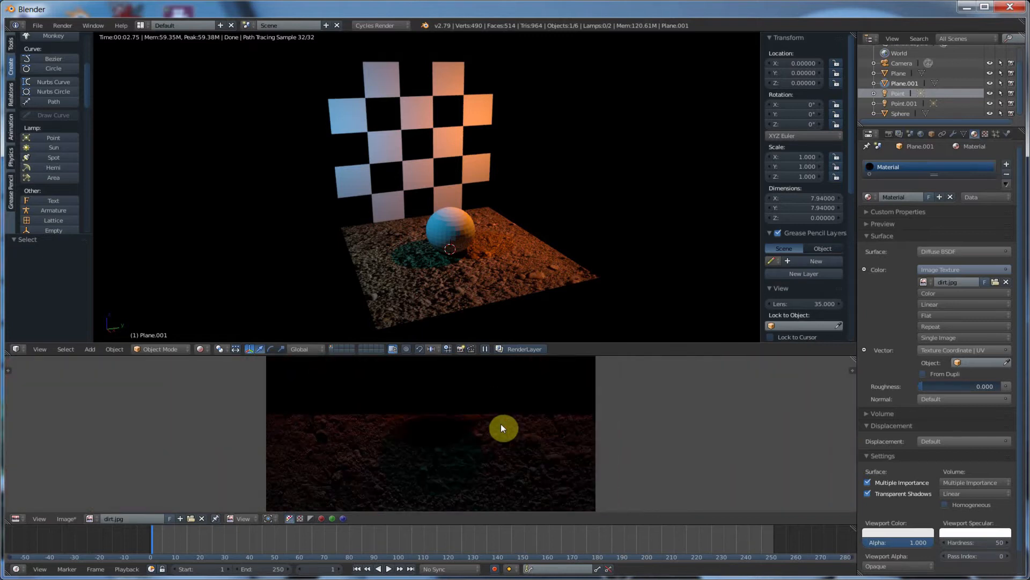
scroll(501, 423, "down", 1)
scroll(500, 423, "up", 2)
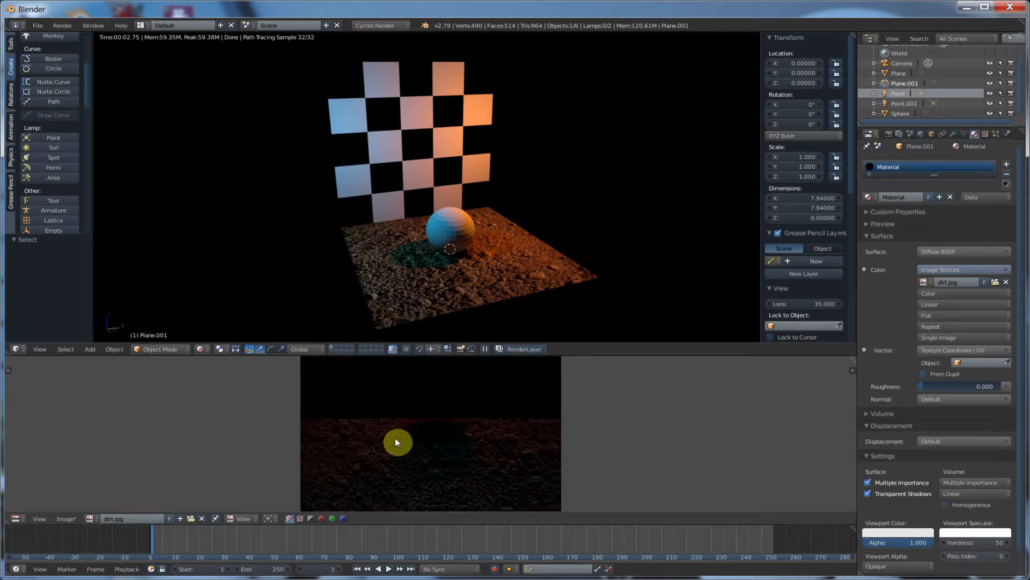
scroll(395, 442, "down", 1)
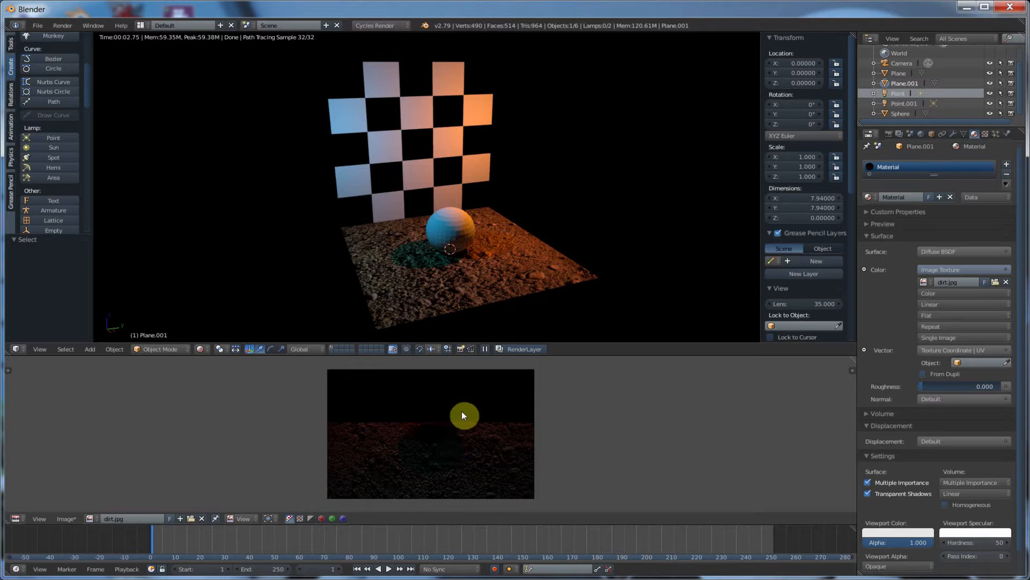
left_click(91, 519)
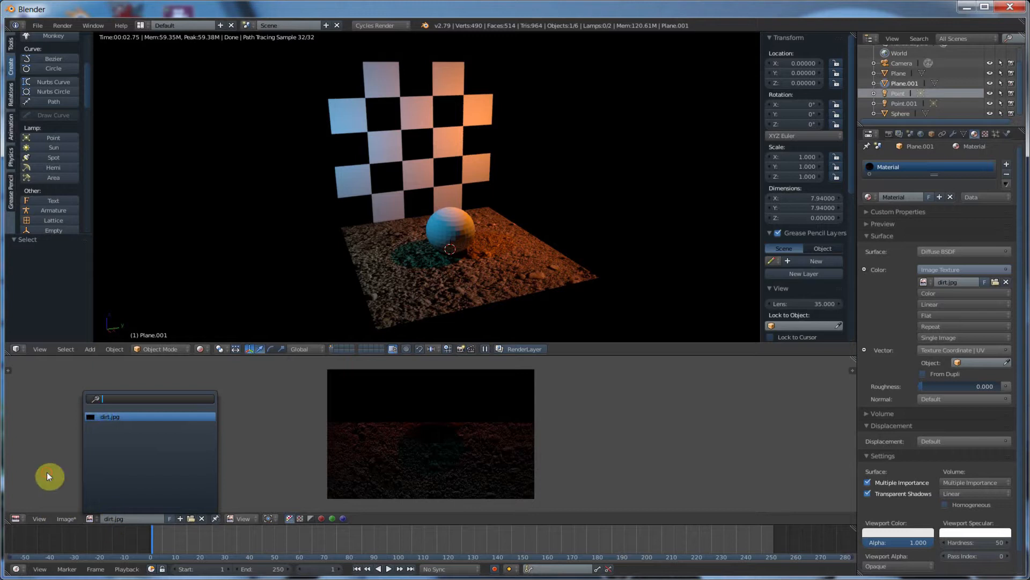
left_click(74, 520)
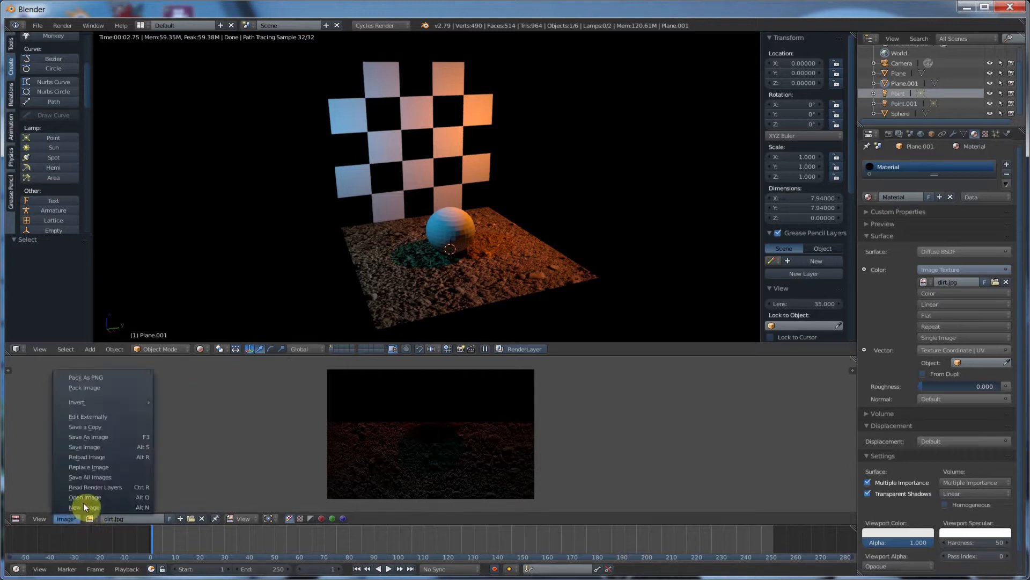
left_click(85, 498)
double_click(162, 96)
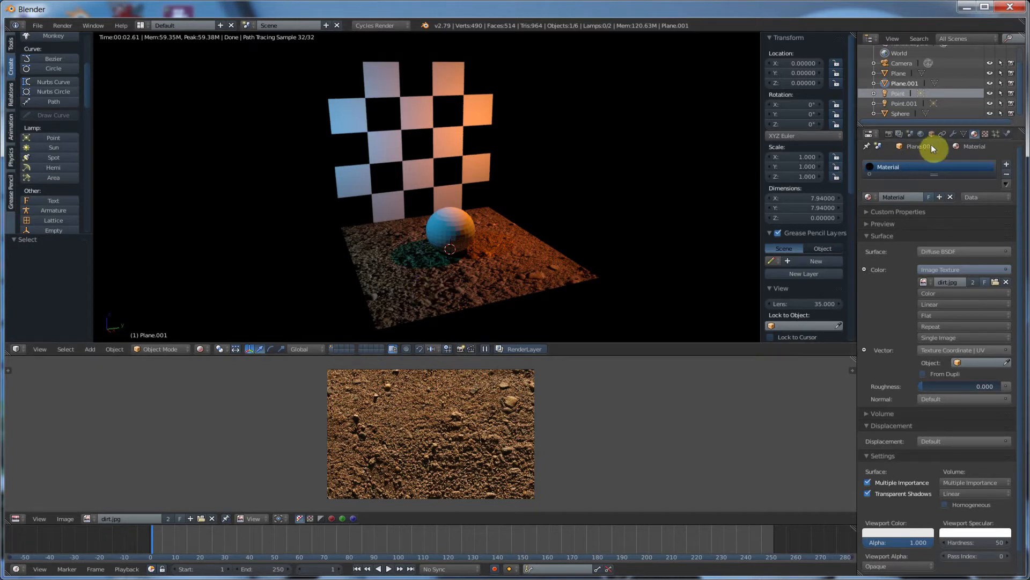
Bake the ground plane's Combined texture with only Diffuse enabled, turning off Glossy, Transmission, Subsurface, AO and Emit.
left_click(888, 134)
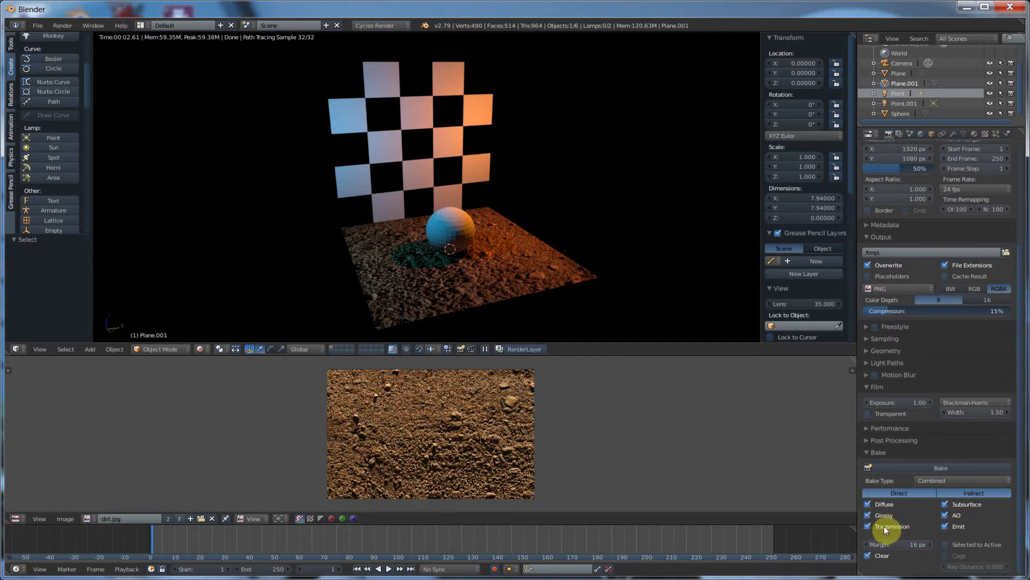
left_click(871, 526)
left_click(868, 515)
left_click(949, 480)
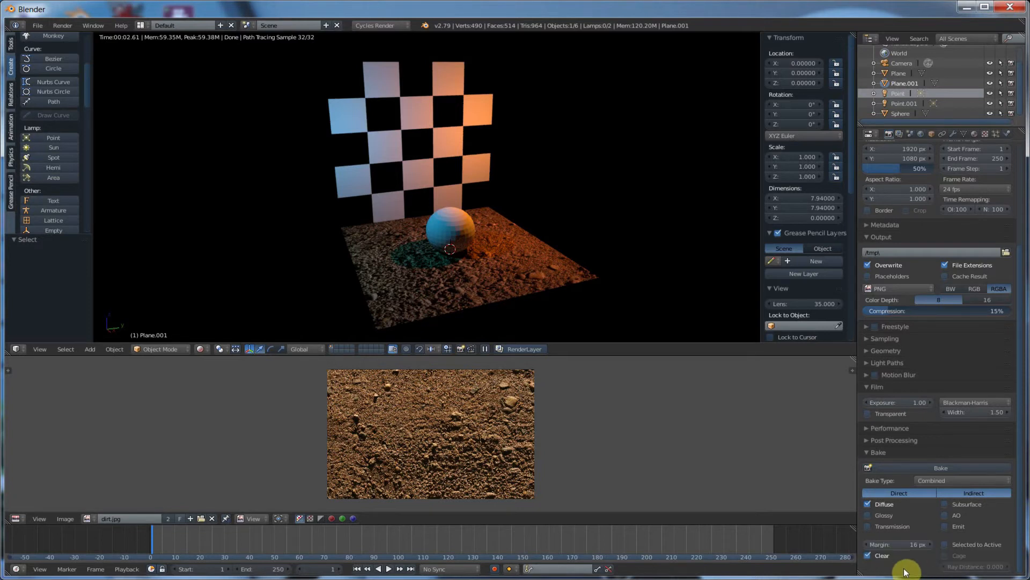
left_click(929, 468)
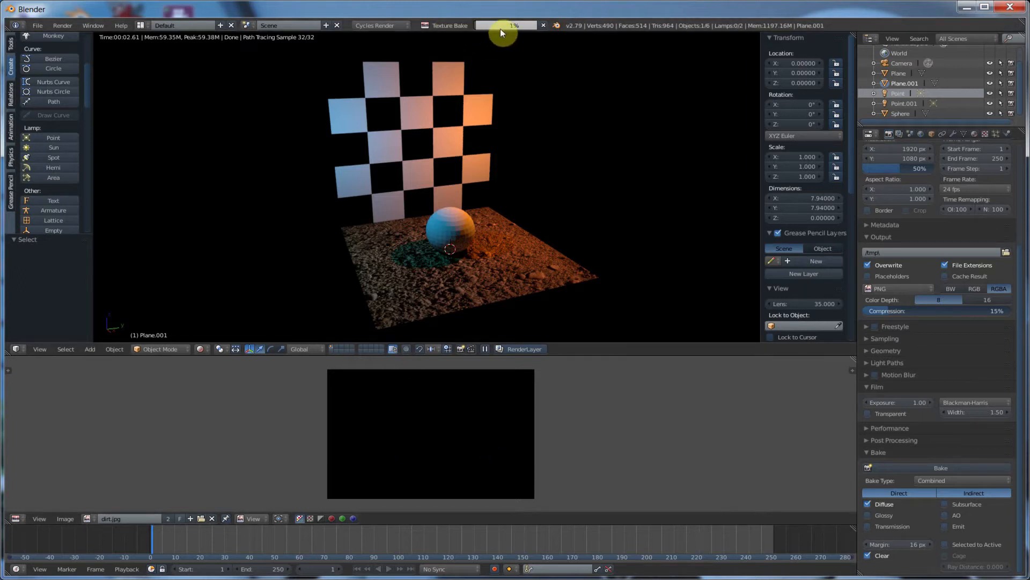
mouse_move(513, 24)
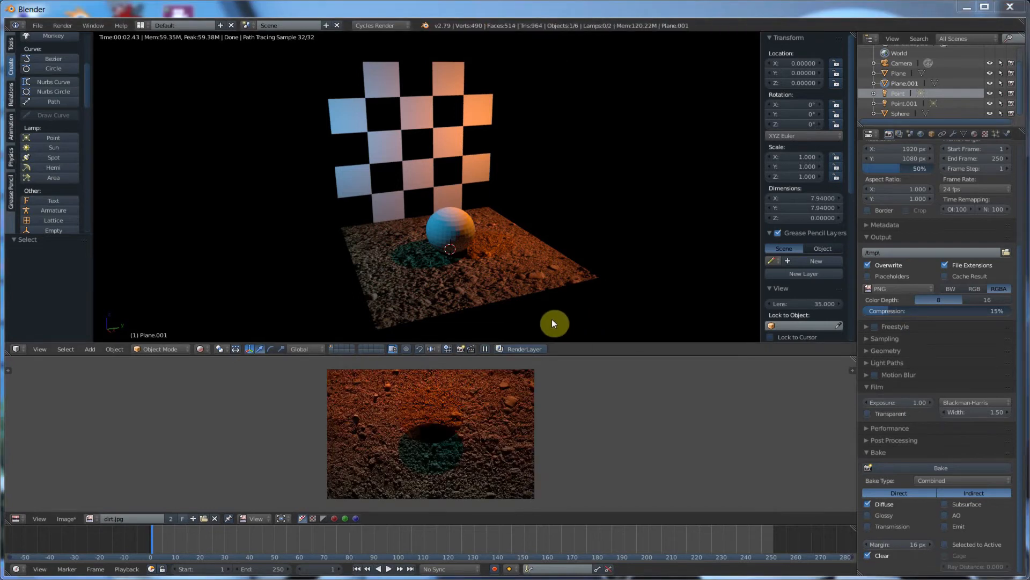
Enlarge the image editor area and examine the baked lighting and shadow on dirt.jpg up close.
left_click(90, 517)
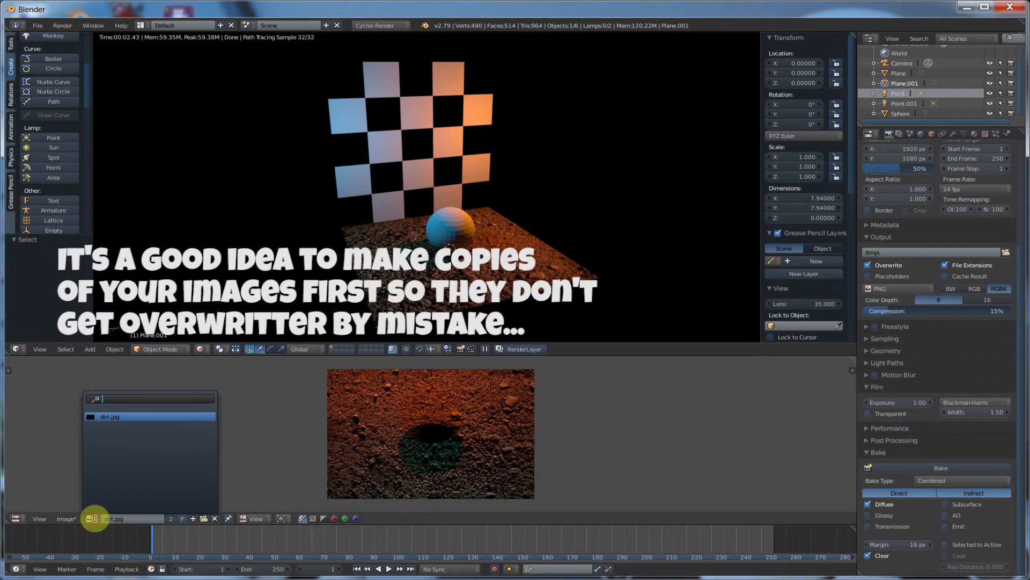
left_click(111, 414)
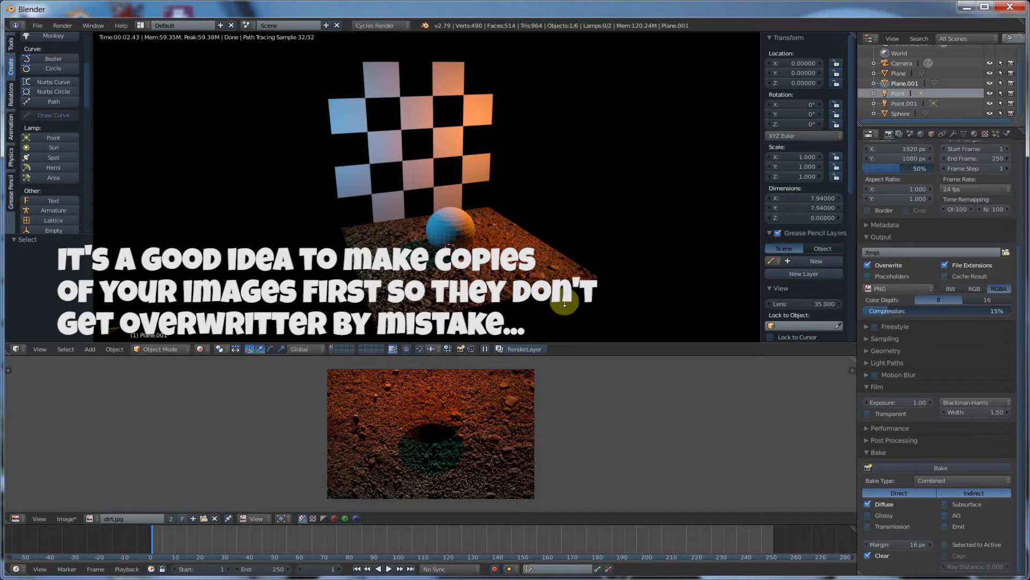
left_click_drag(567, 355, 582, 257)
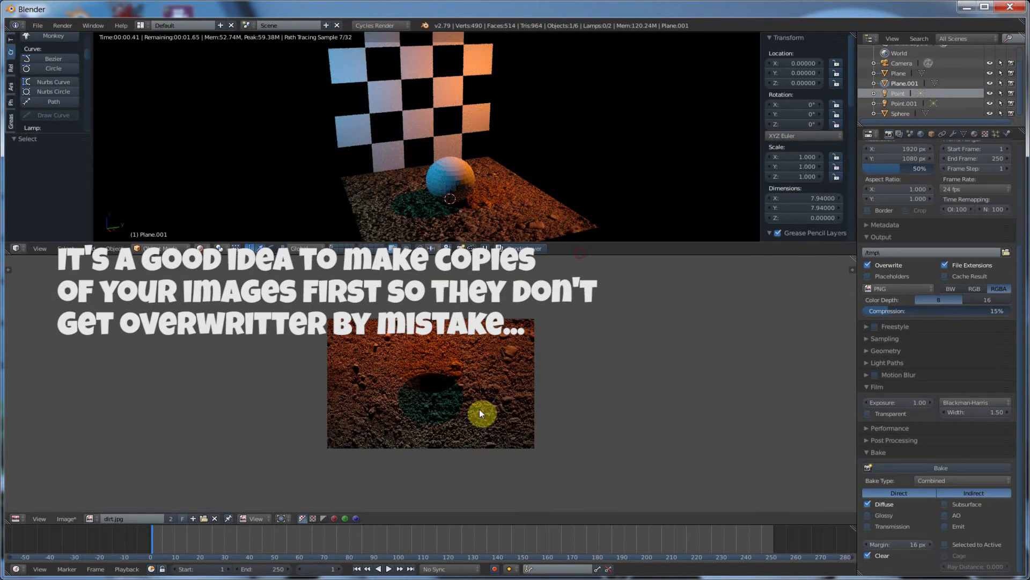
scroll(482, 408, "up", 3)
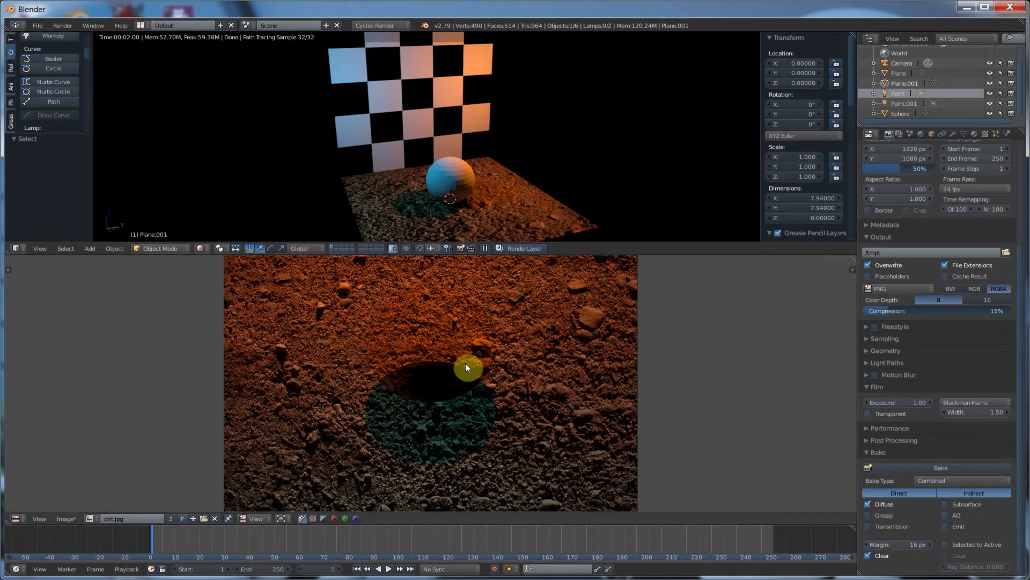
scroll(466, 375, "down", 1)
scroll(466, 381, "down", 1)
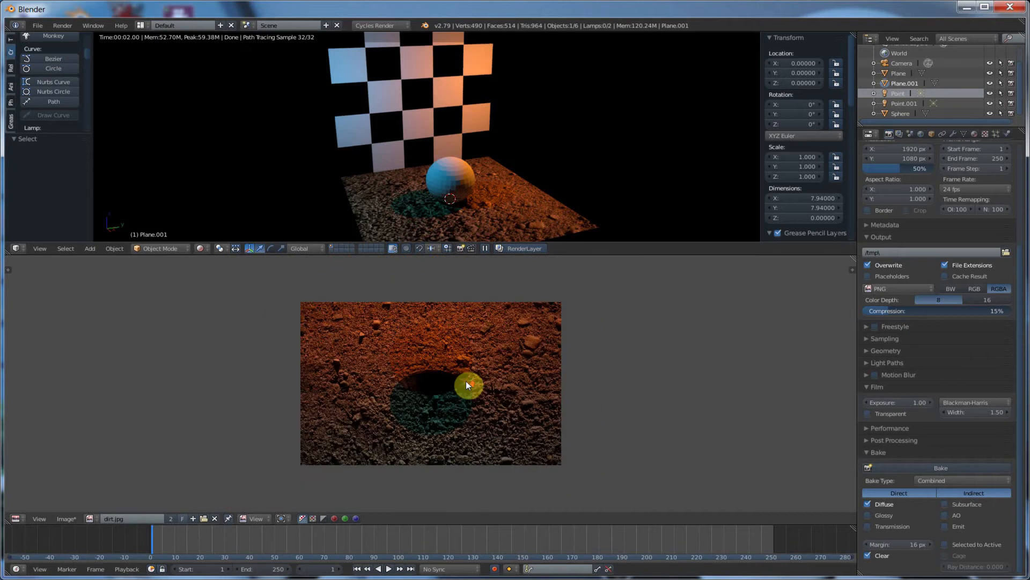
scroll(466, 381, "up", 1)
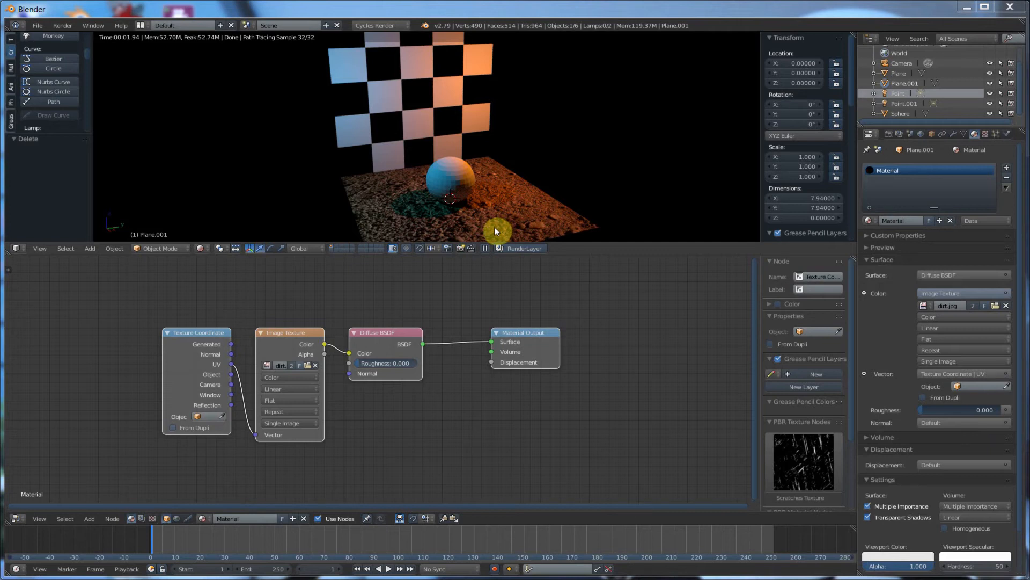
Select the checkered back plane and replace the node editor with the UV/Image Editor.
right_click(397, 127)
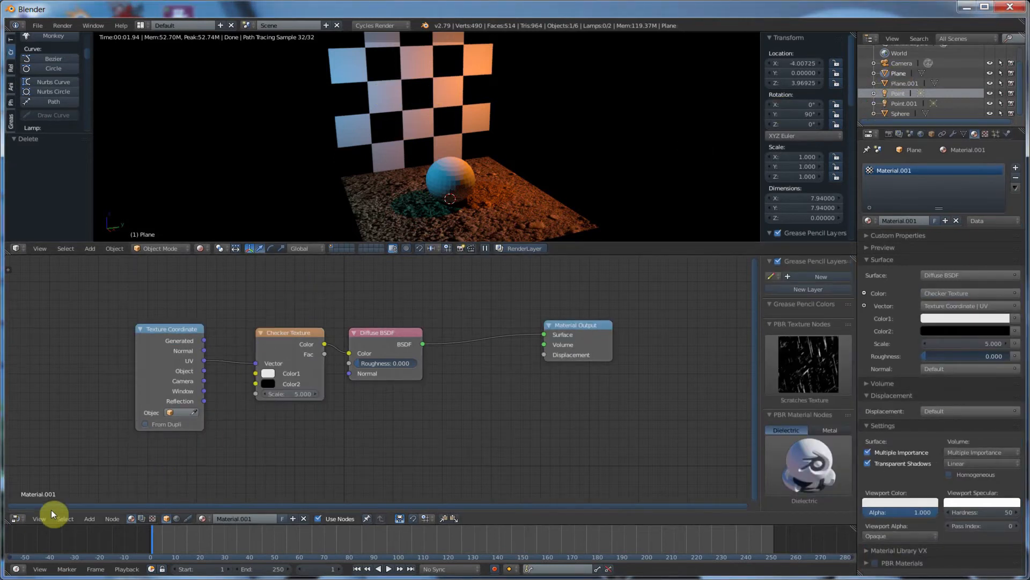
left_click(16, 518)
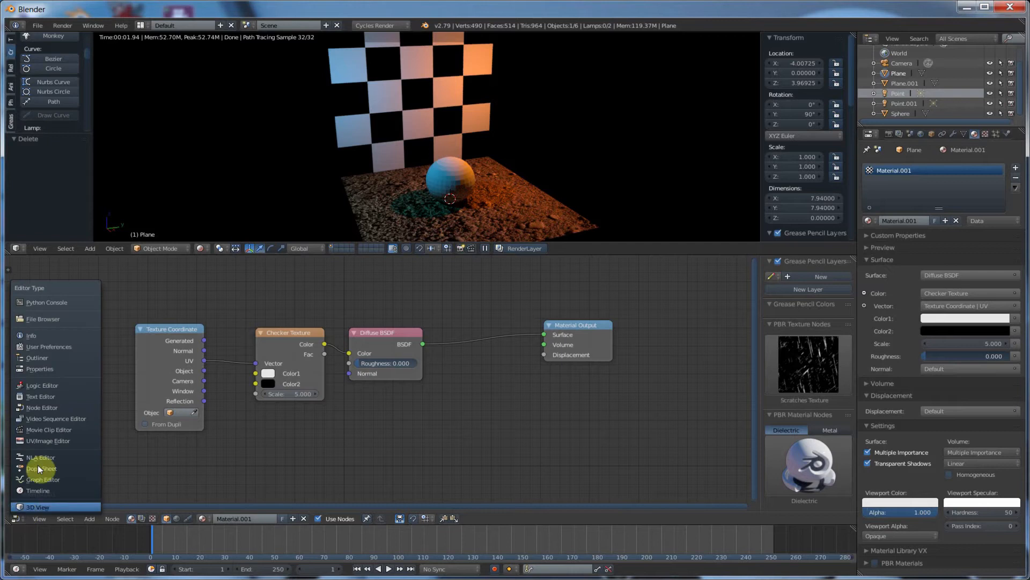
left_click(43, 408)
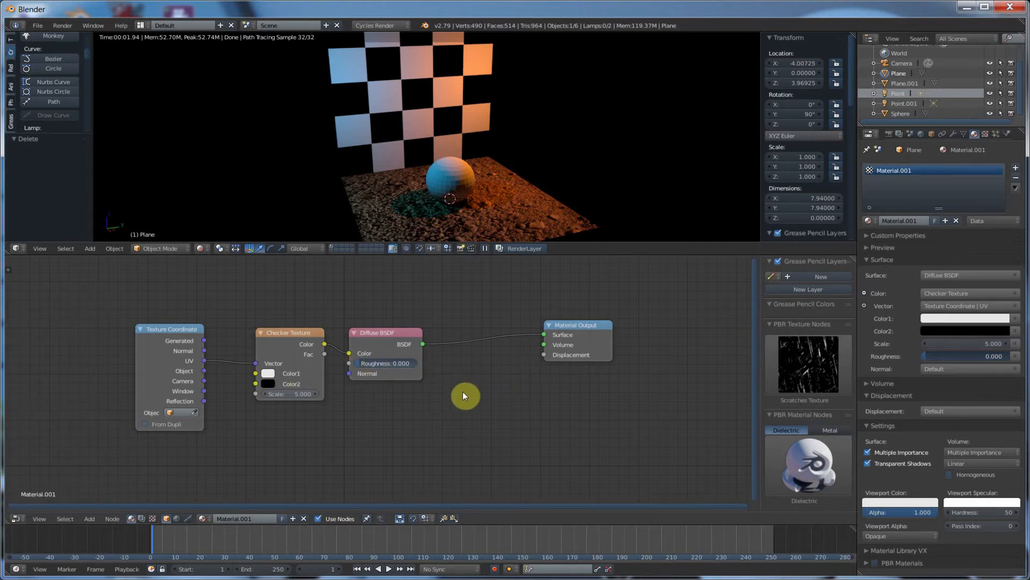
left_click(16, 518)
left_click(37, 440)
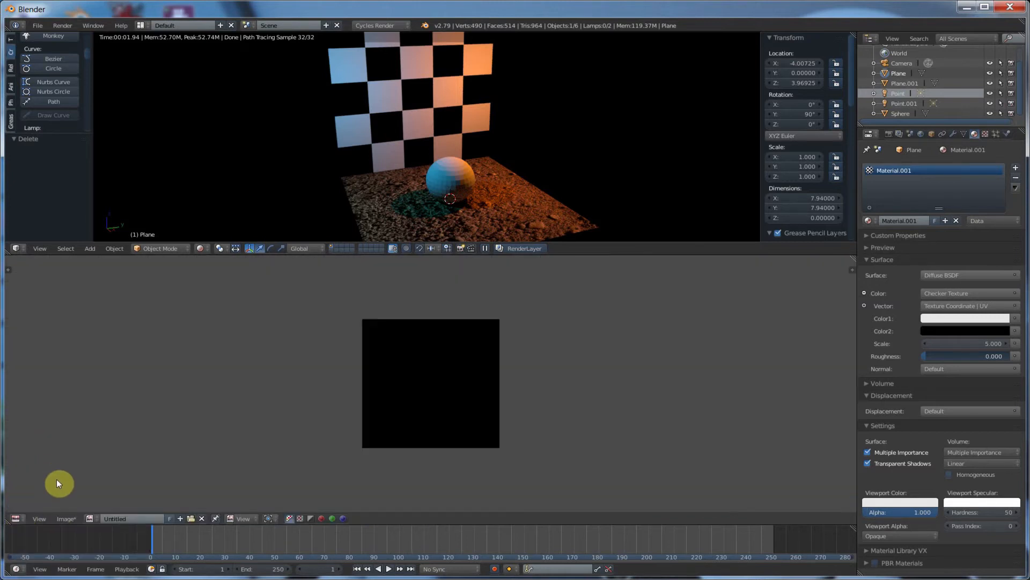
Create a new blank 1024 × 1024 px image named checkers in the image editor.
left_click(70, 517)
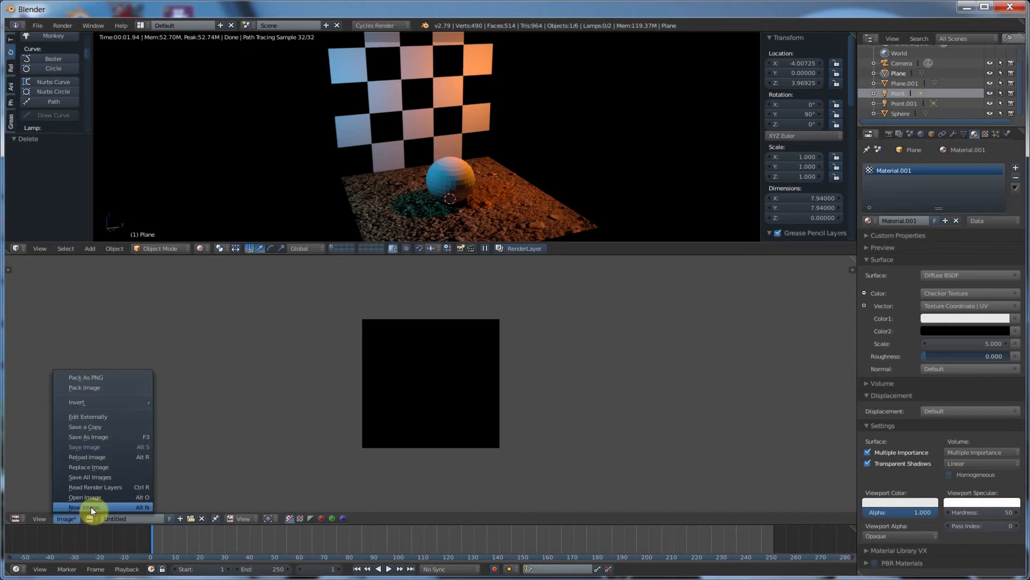
left_click(84, 507)
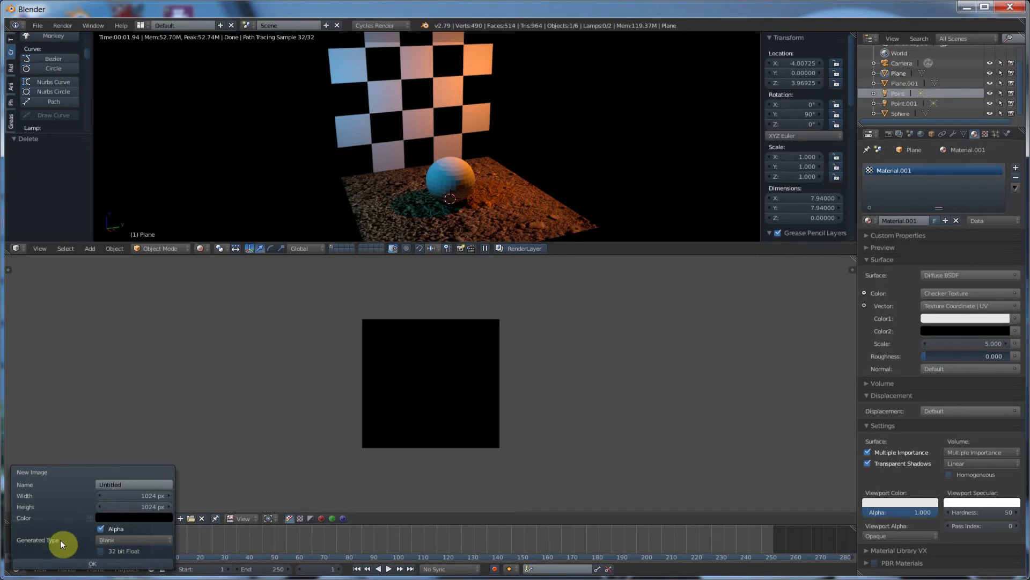
left_click(121, 539)
left_click(123, 484)
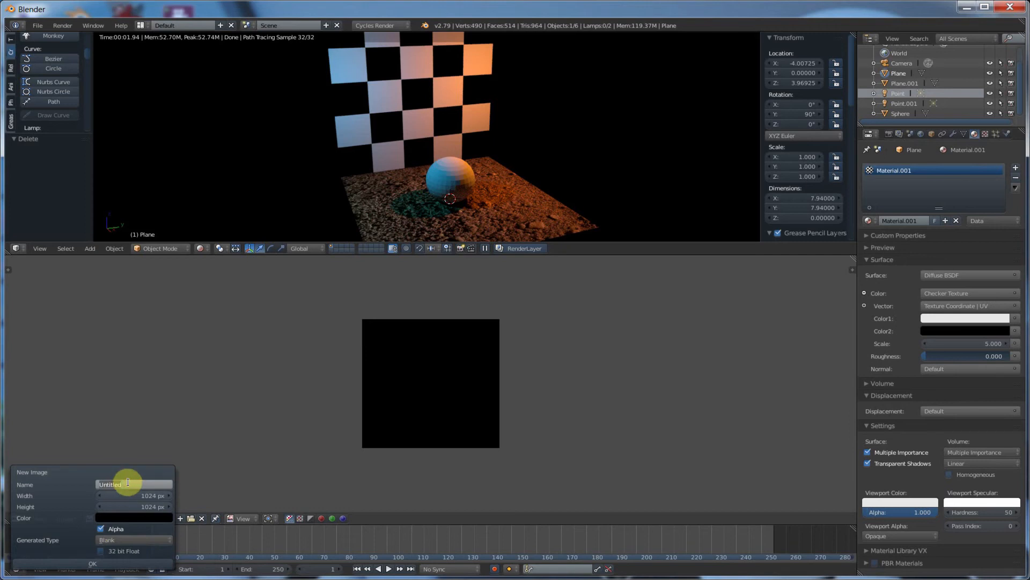
type("checkers")
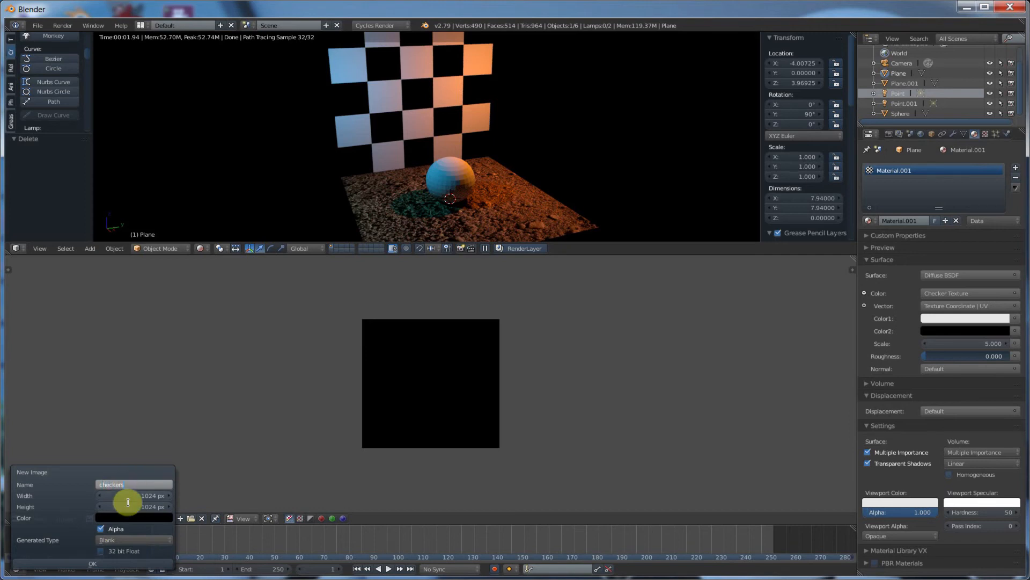
left_click(122, 561)
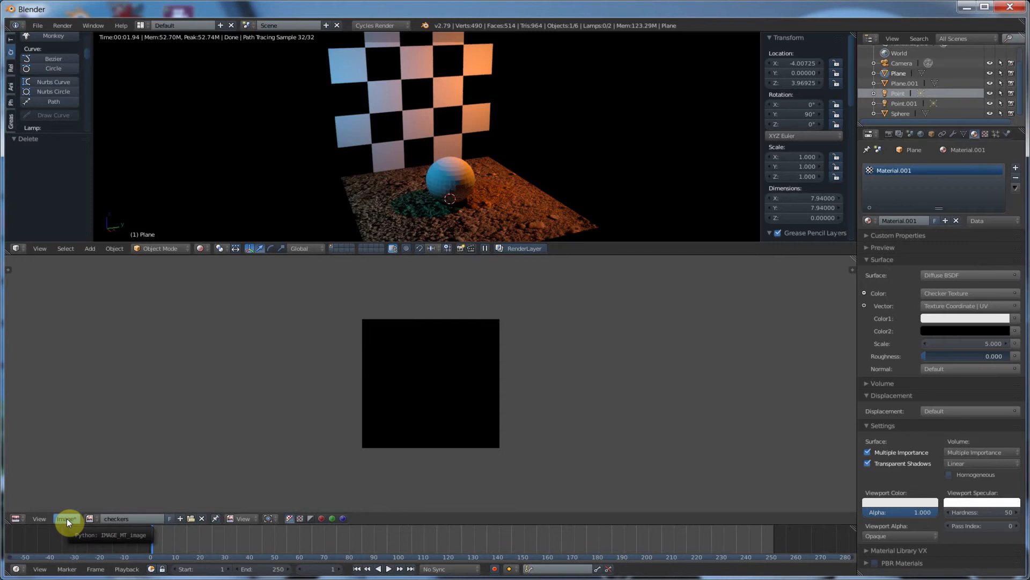
Switch to the Node Editor and add an unconnected Image Texture node using the checkers image to the back plane's material.
left_click(24, 519)
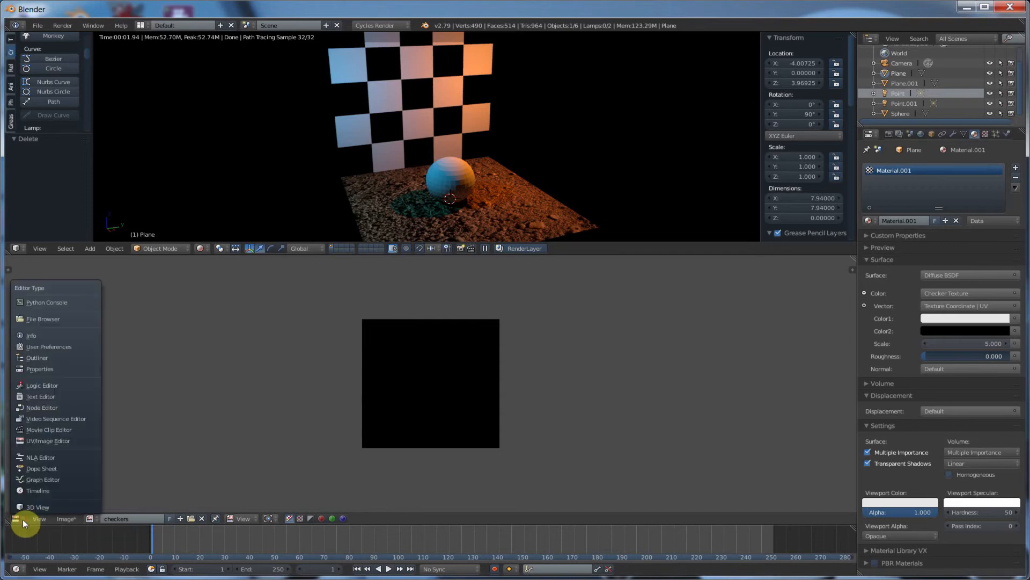
left_click(48, 408)
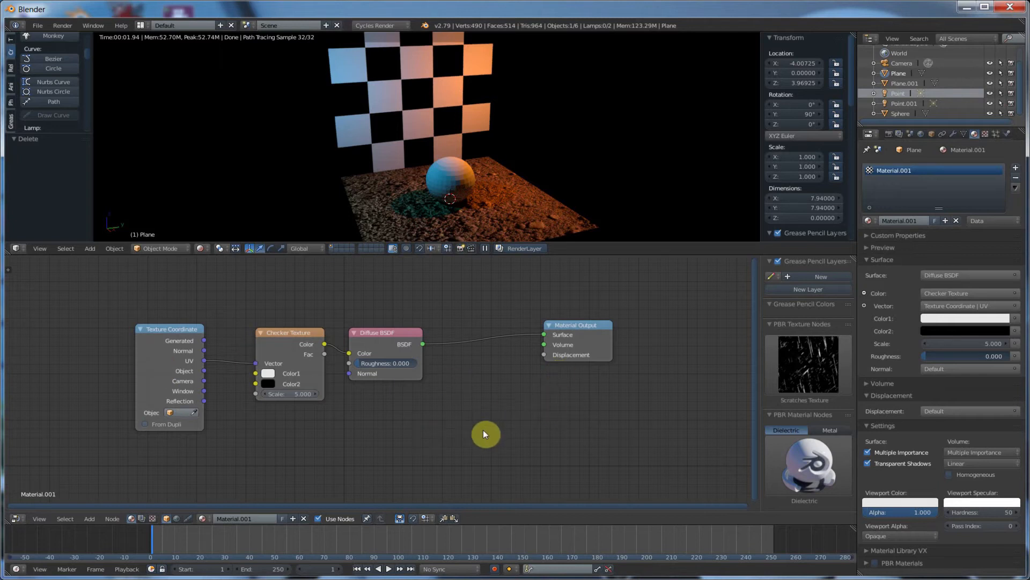
key("shift+a")
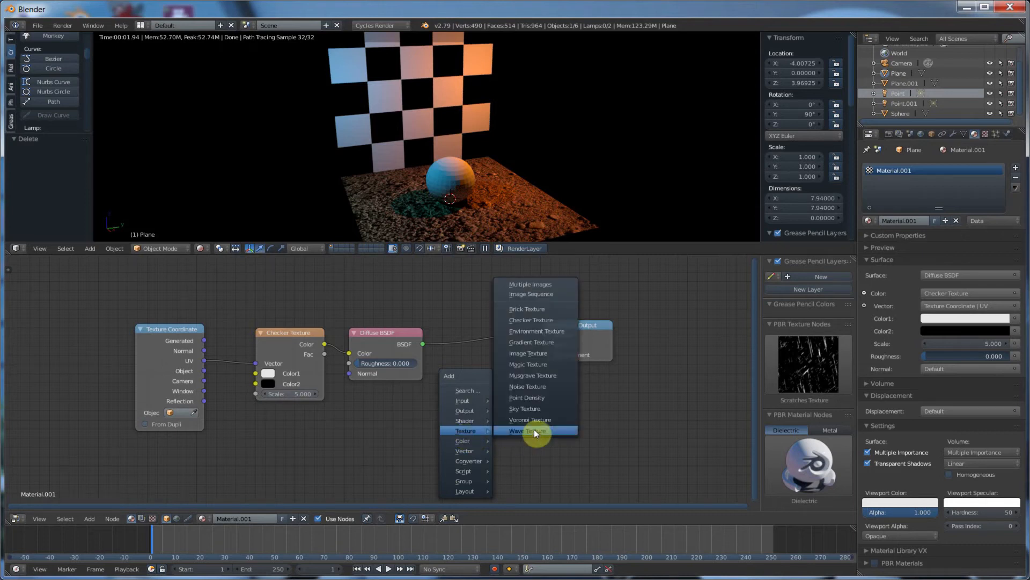
left_click(534, 353)
left_click(443, 382)
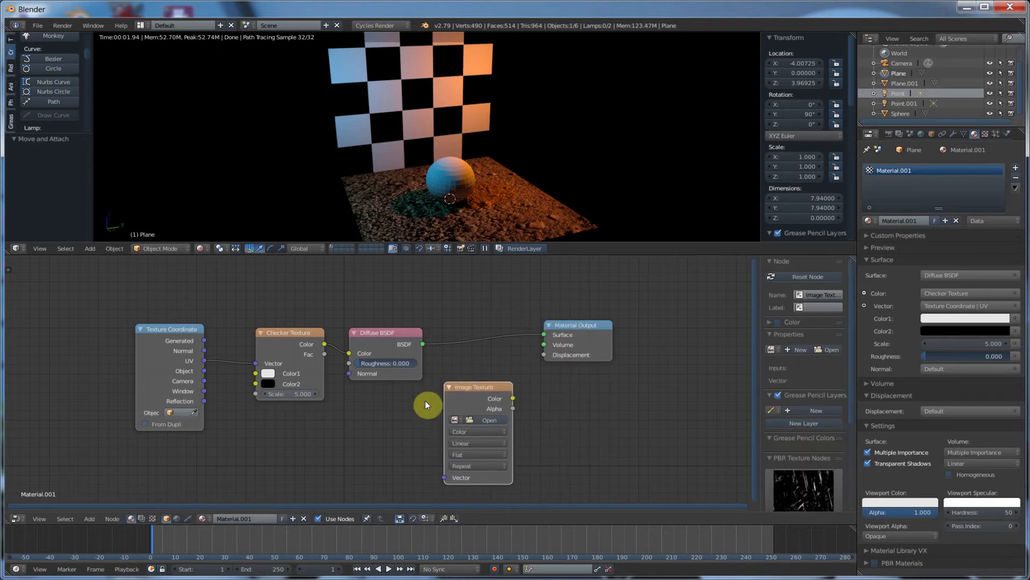
left_click(454, 419)
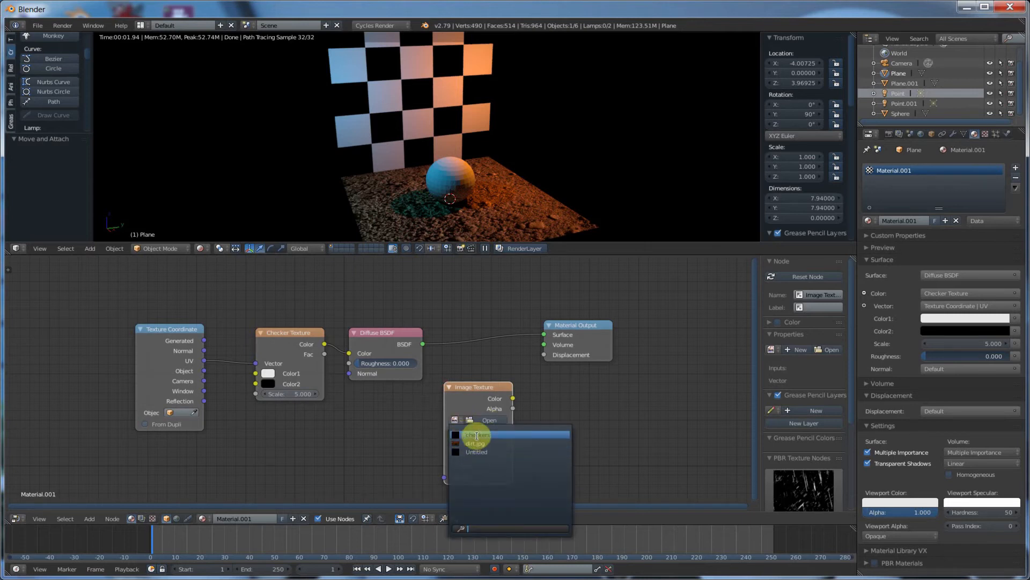
left_click(476, 435)
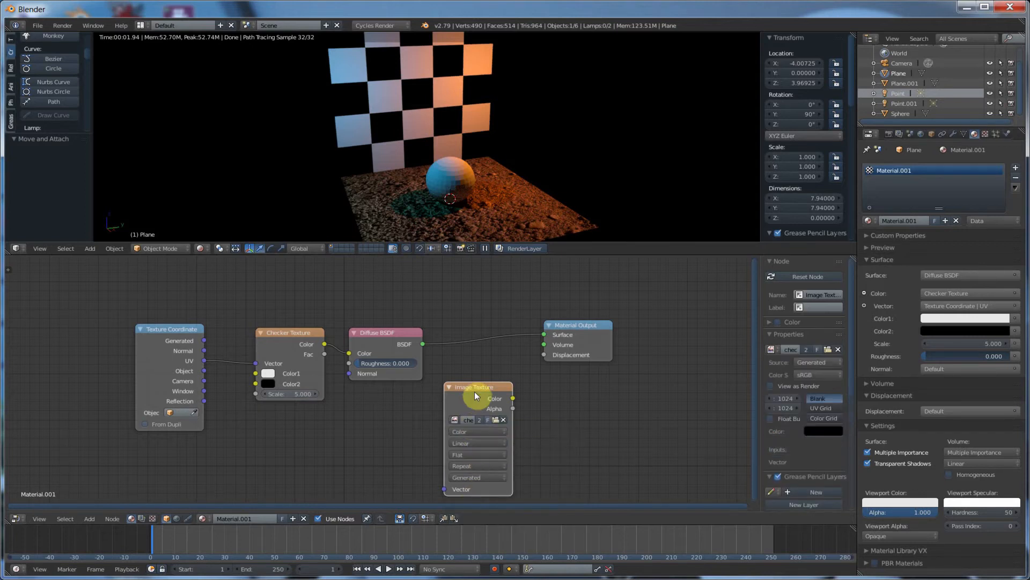
Bake the back plane's Combined lighting into the checkers image.
left_click(889, 135)
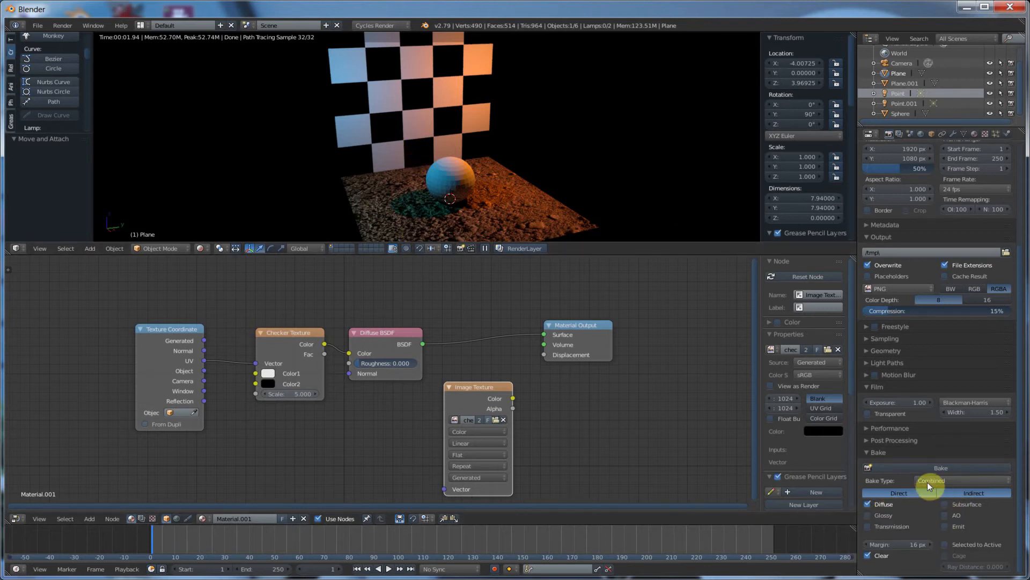
left_click(928, 468)
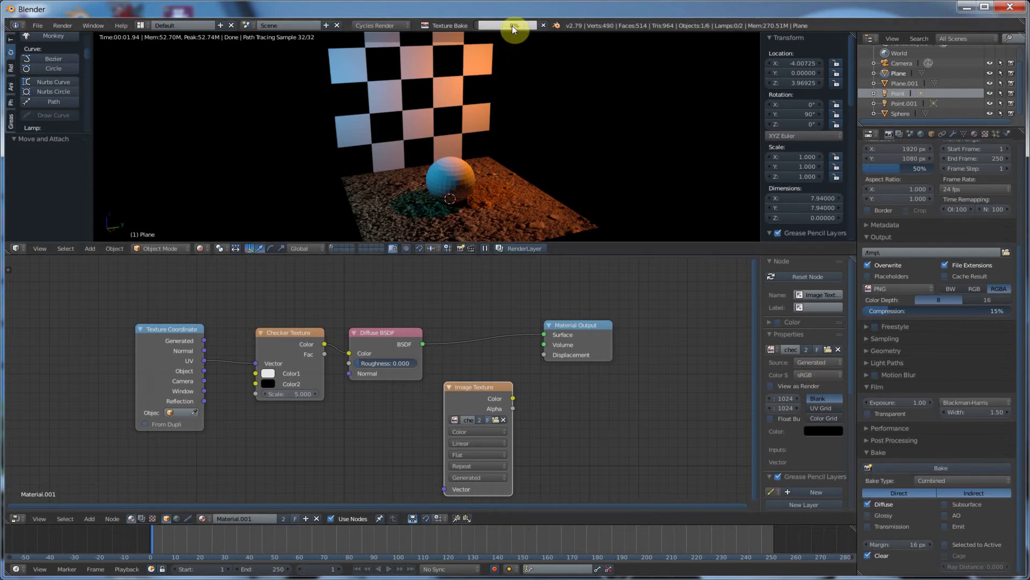
mouse_move(512, 25)
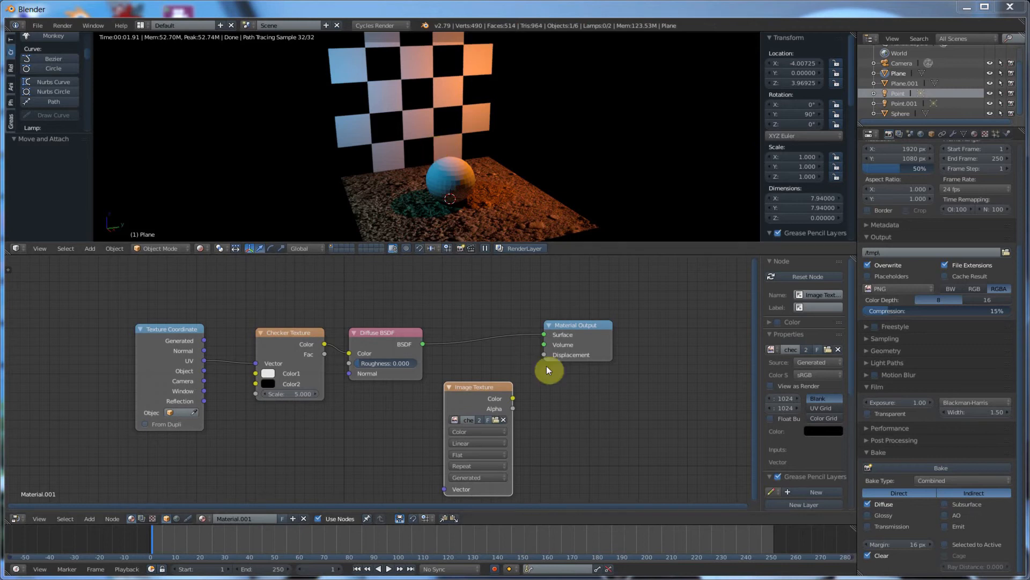
Move the Image Texture node beneath the Checker Texture node and reselect the checkers image in it.
left_click_drag(478, 387, 285, 420)
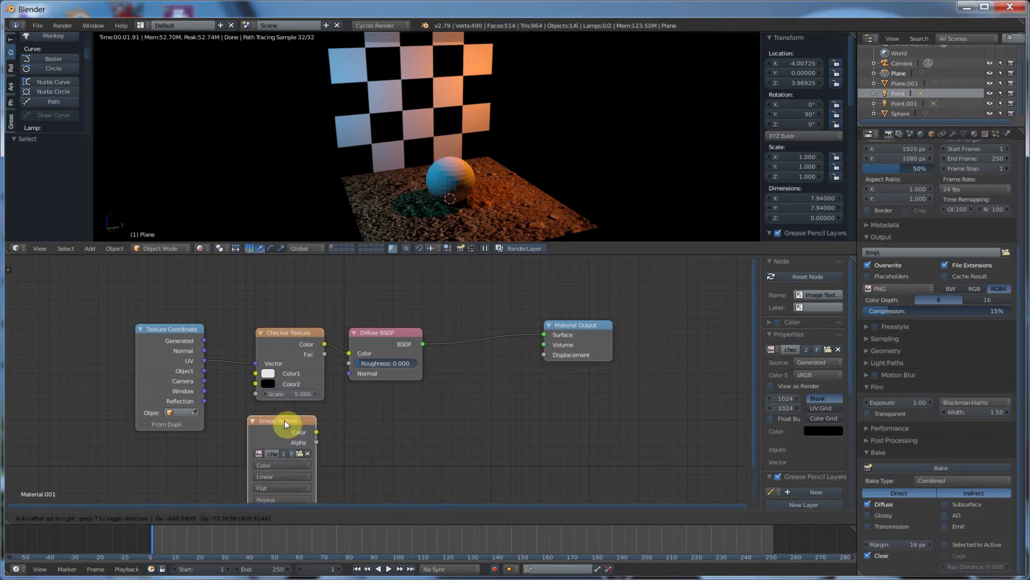
left_click(259, 453)
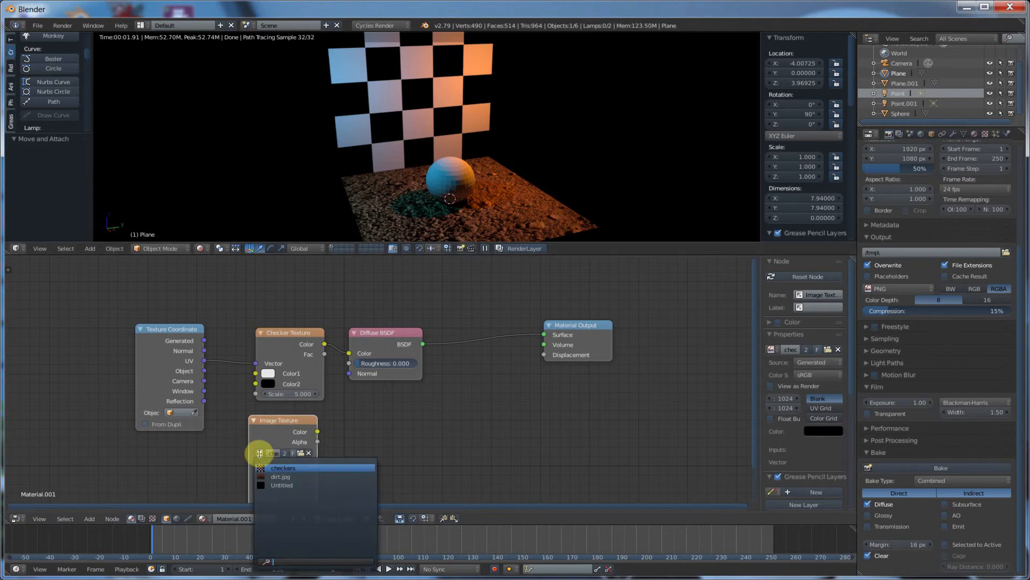
left_click(267, 468)
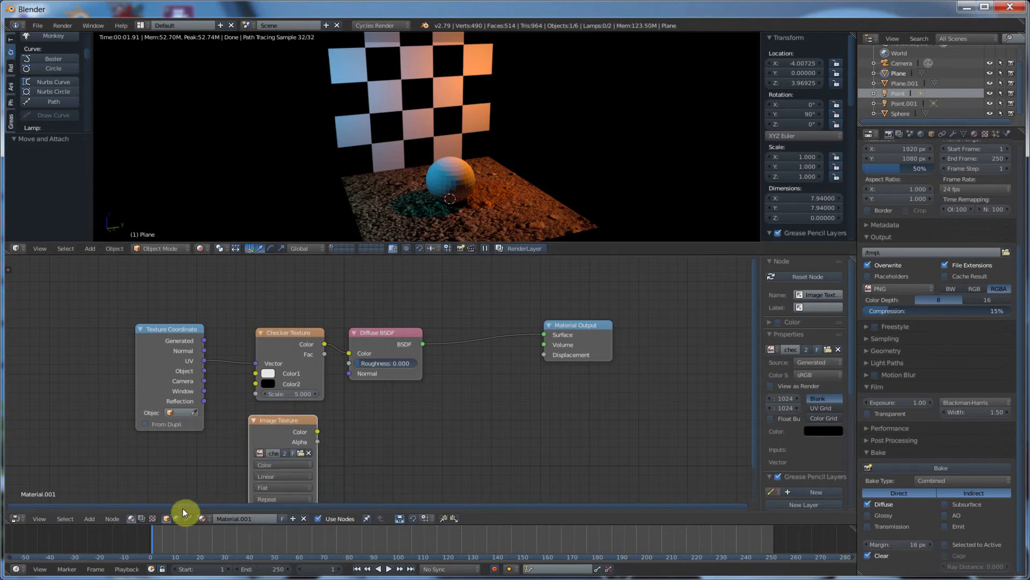
Switch to the UV/Image Editor and examine the baked checkers image against the plane in the viewport.
left_click(15, 519)
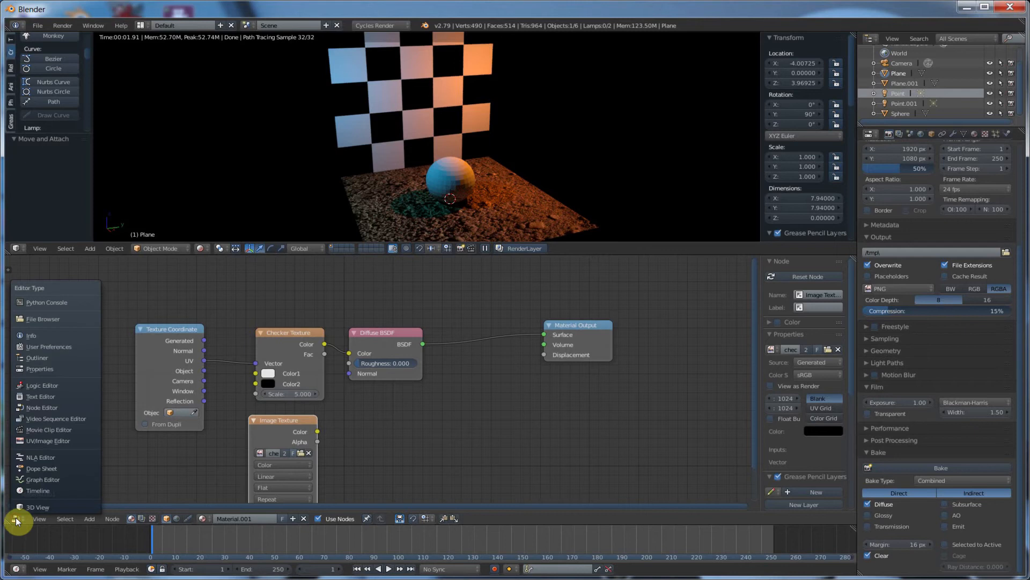
left_click(47, 441)
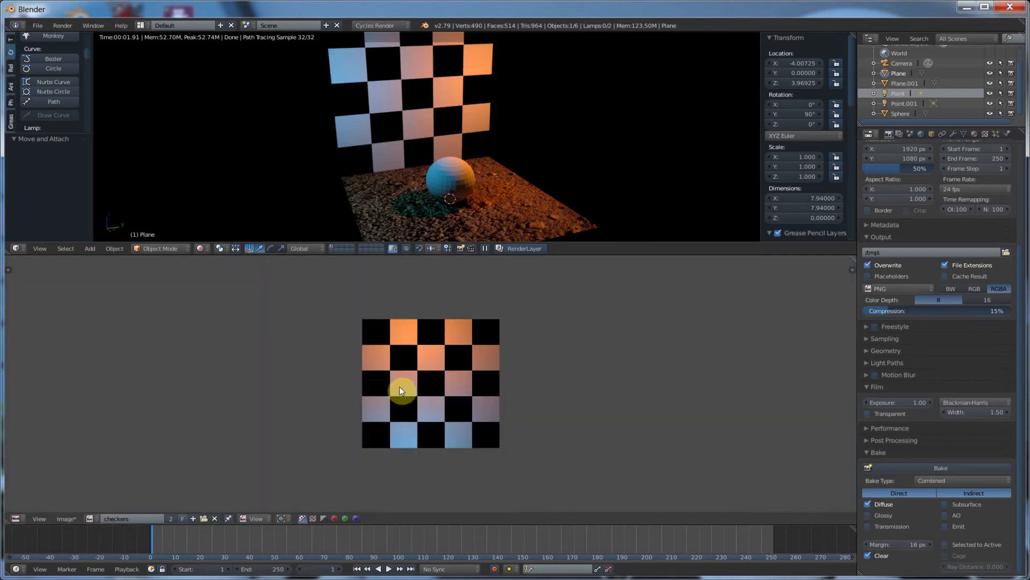
scroll(411, 381, "up", 3)
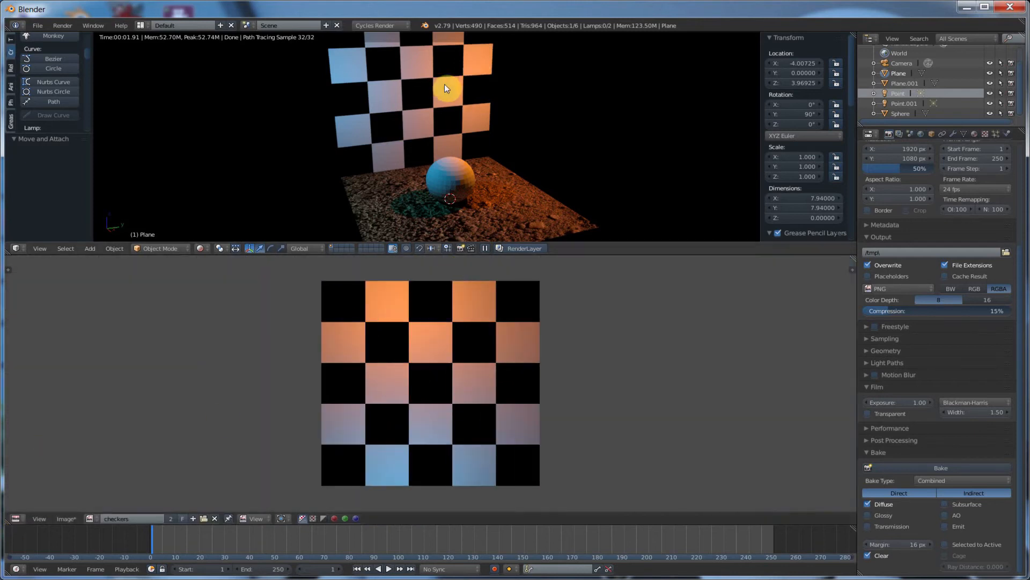
scroll(451, 447, "down", 1)
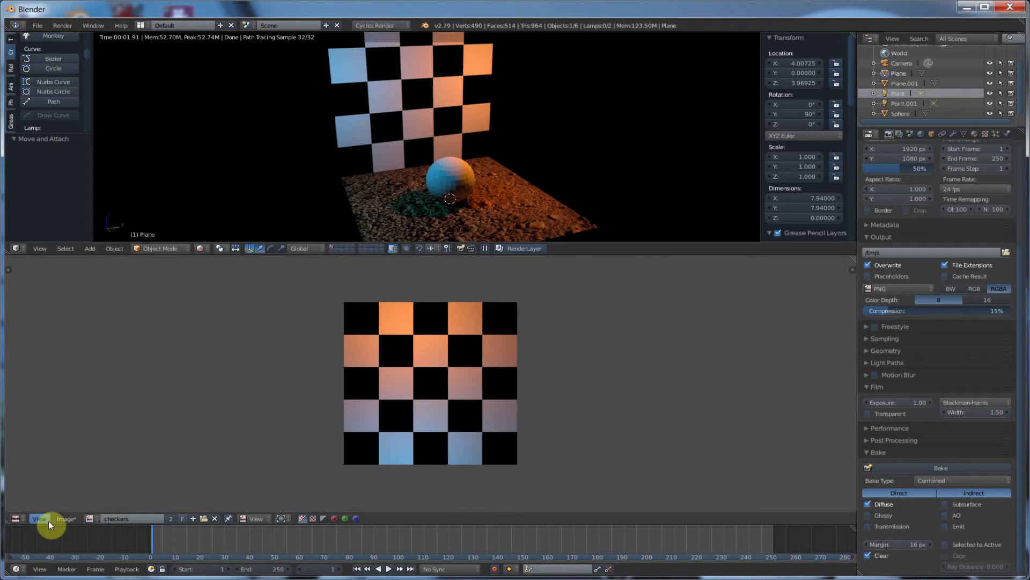
In the Node Editor, replace the Checker Texture with the checkers Image Texture, linking UV to Vector and Color to the Diffuse BSDF color.
left_click(22, 519)
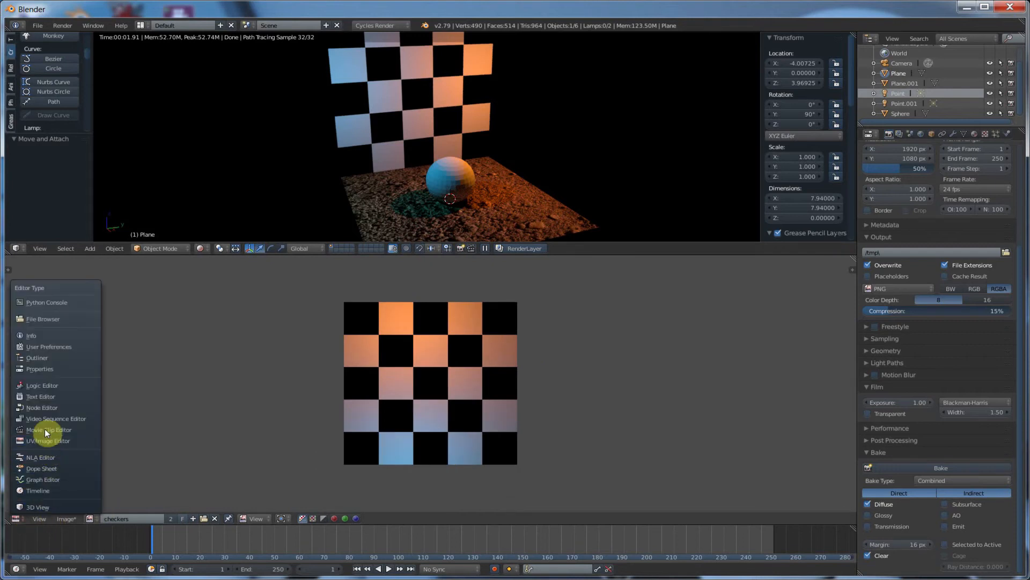
left_click(43, 408)
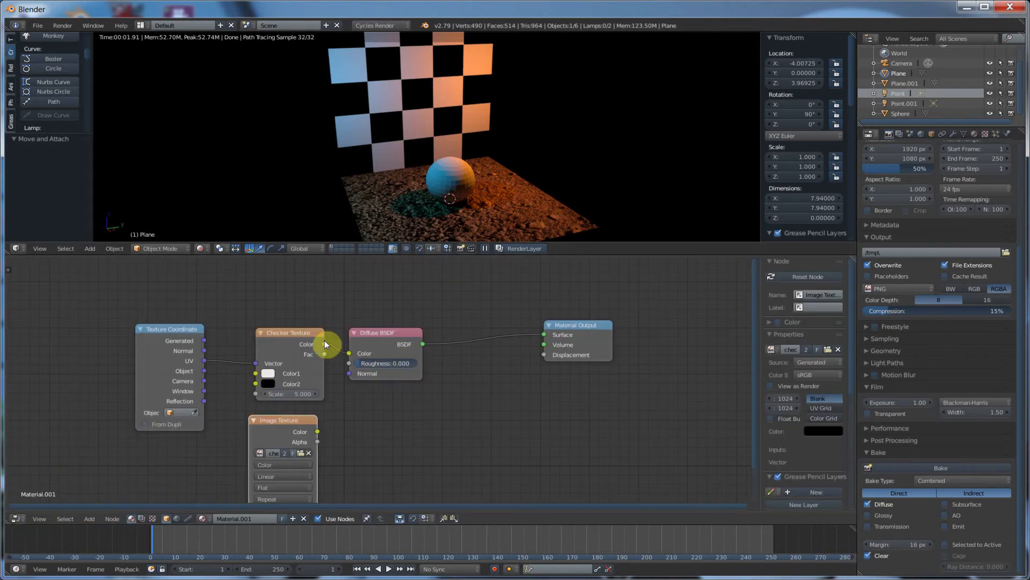
left_click_drag(294, 336, 276, 339)
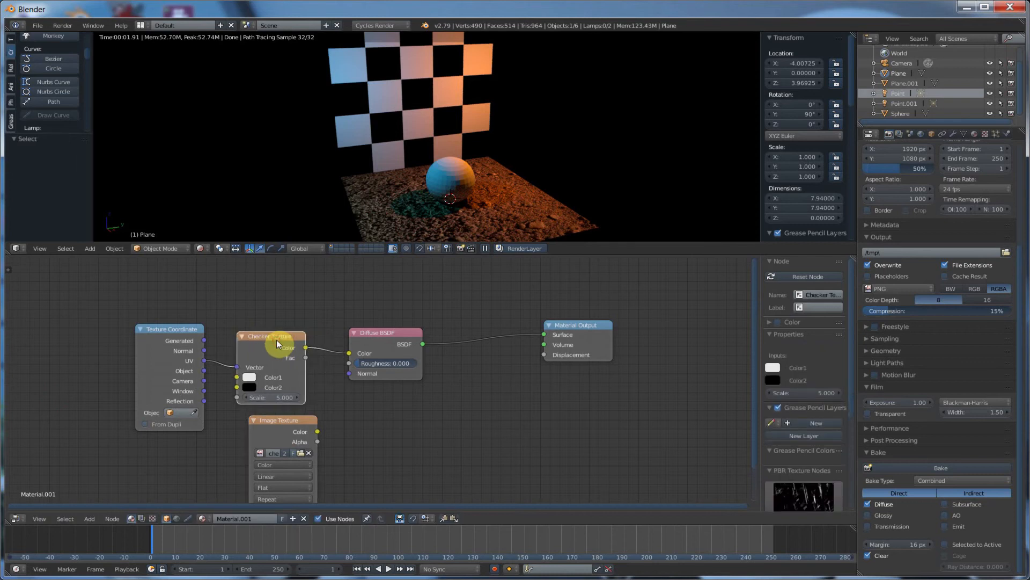
key("x")
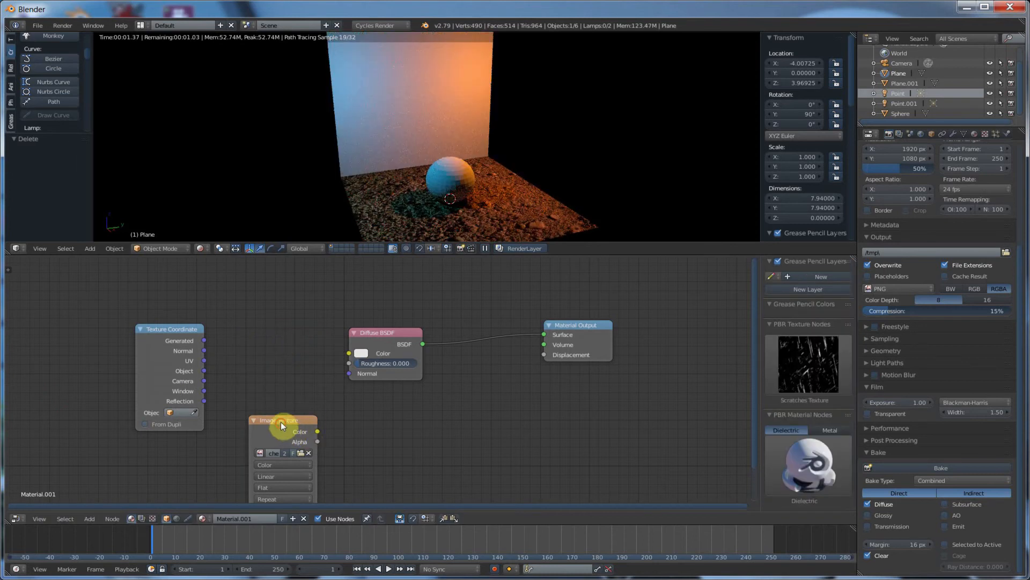
left_click_drag(281, 420, 273, 331)
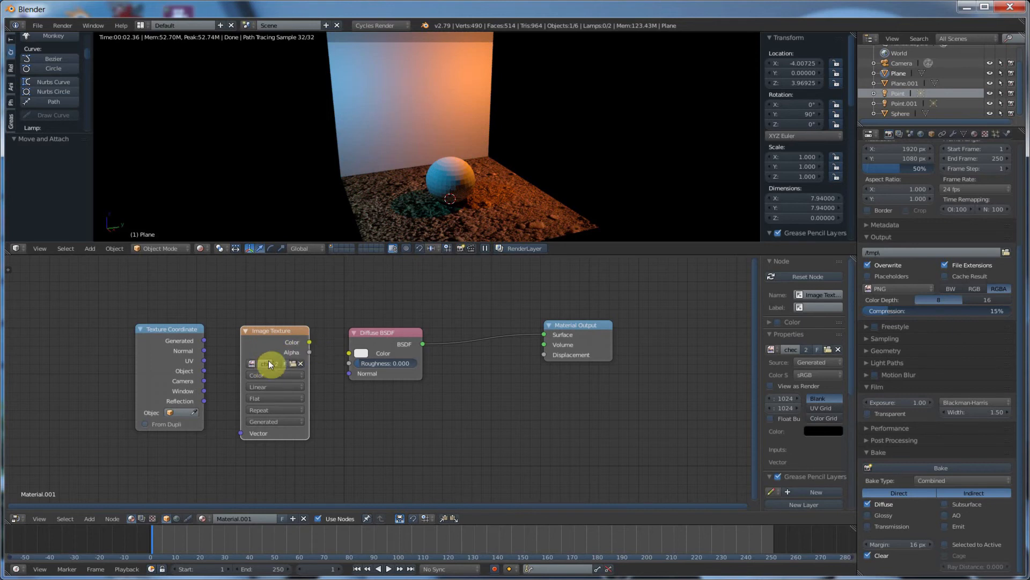
left_click_drag(309, 342, 349, 353)
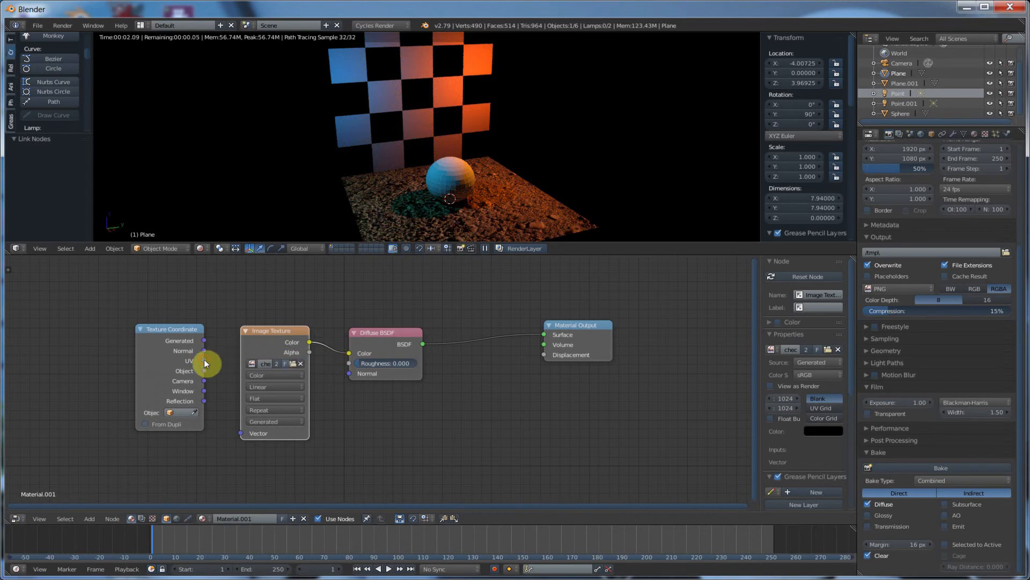
left_click_drag(204, 361, 244, 434)
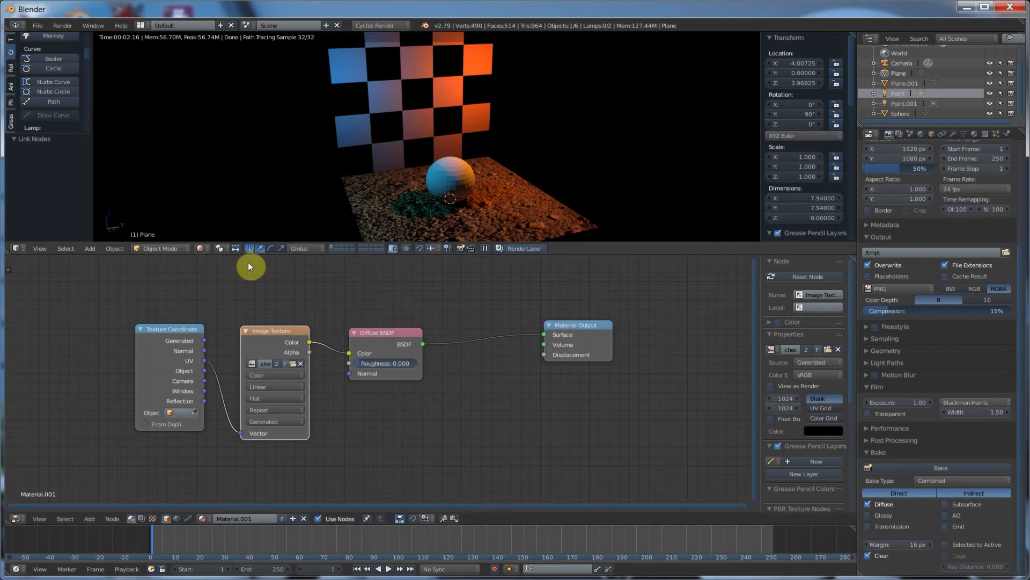
Enlarge the 3D viewport and examine how the baked checkers texture renders on the back plane.
left_click_drag(328, 256, 329, 342)
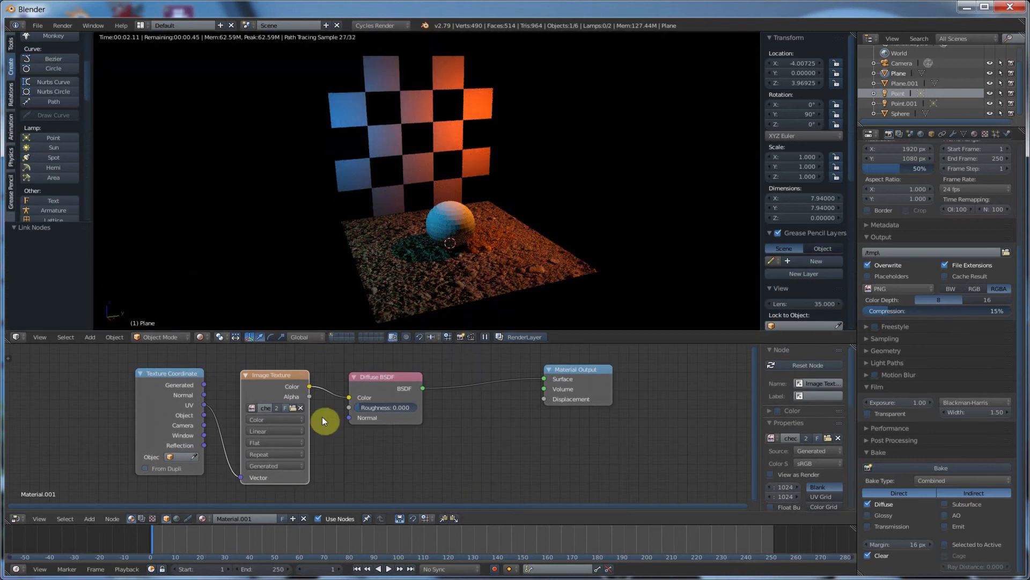
scroll(297, 379, "down", 2)
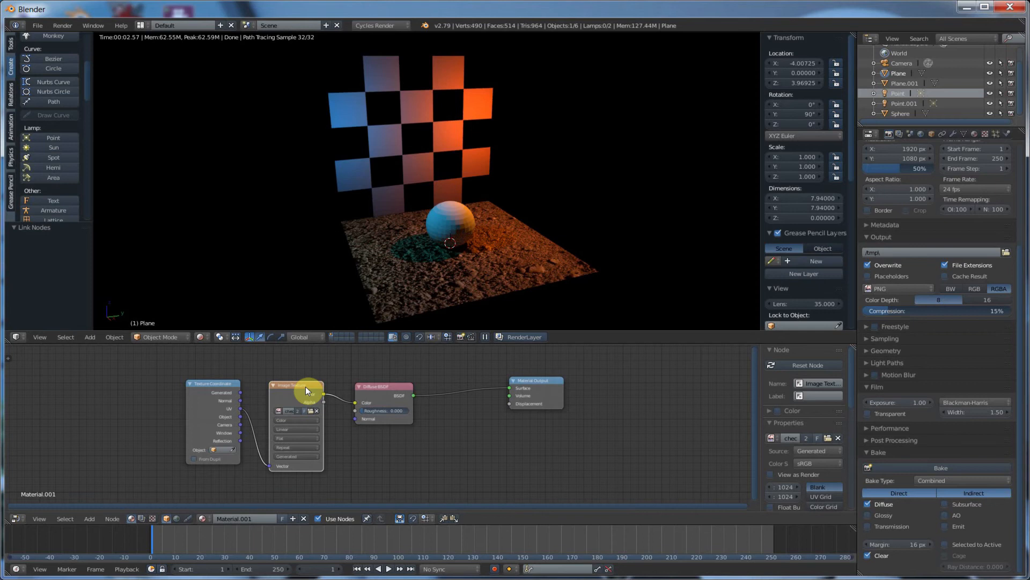
Undo the Checker Texture replacement and place the unconnected Image Texture node below and between the Diffuse BSDF and Material Output nodes.
key("ctrl+z")
key("ctrl+z")
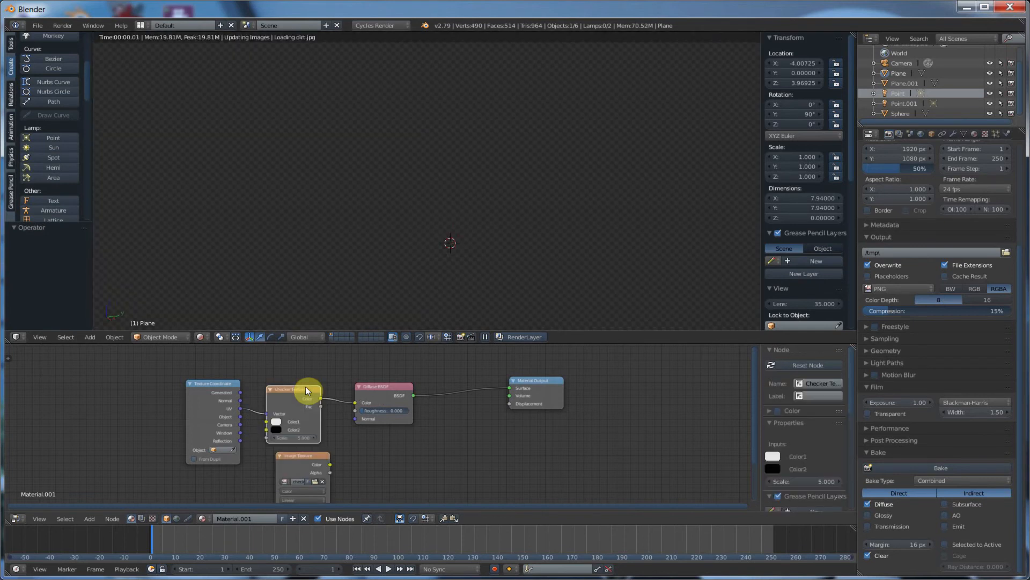
left_click_drag(304, 453, 468, 423)
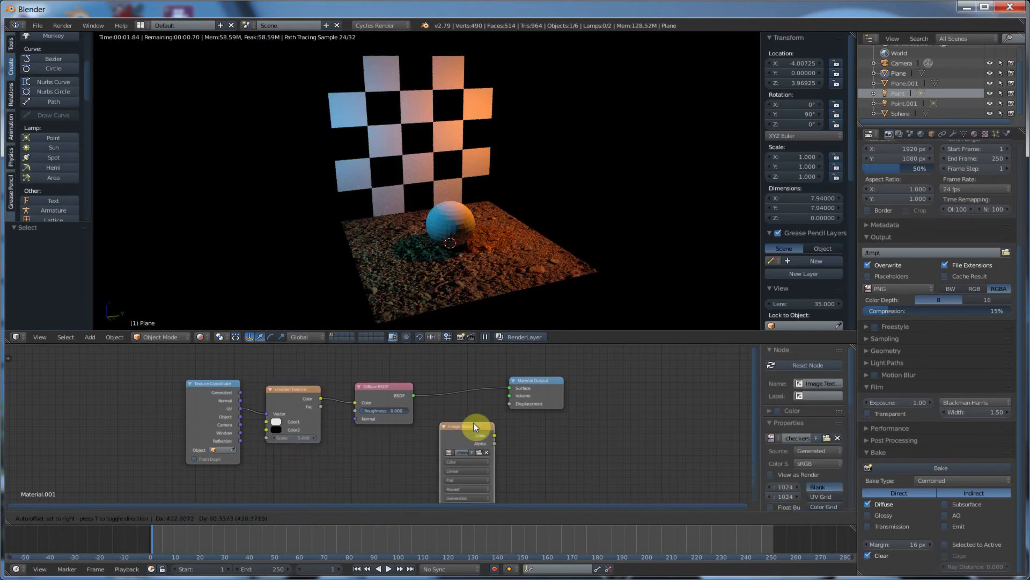
scroll(285, 410, "up", 1)
scroll(285, 410, "down", 1)
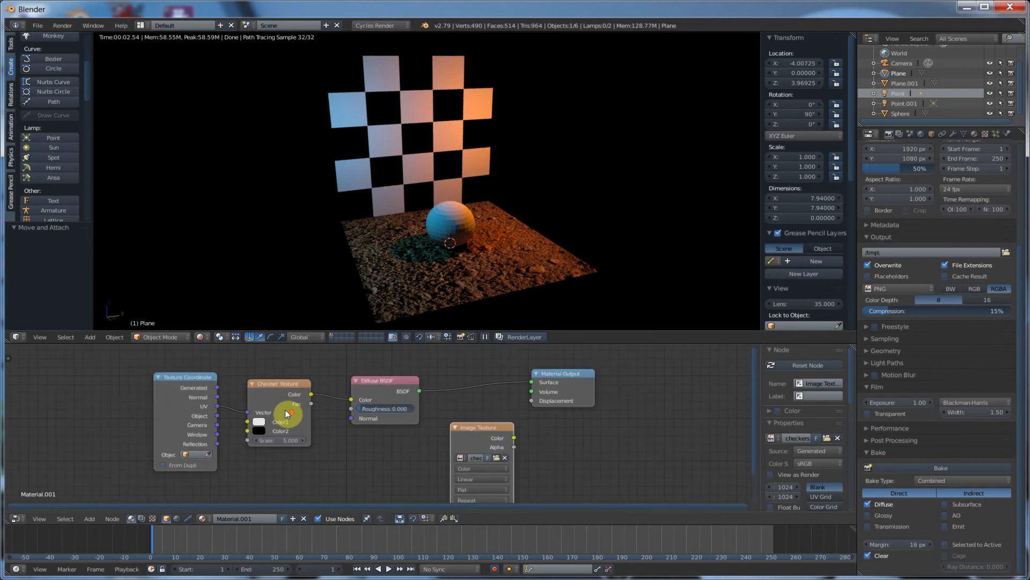
left_click(479, 427)
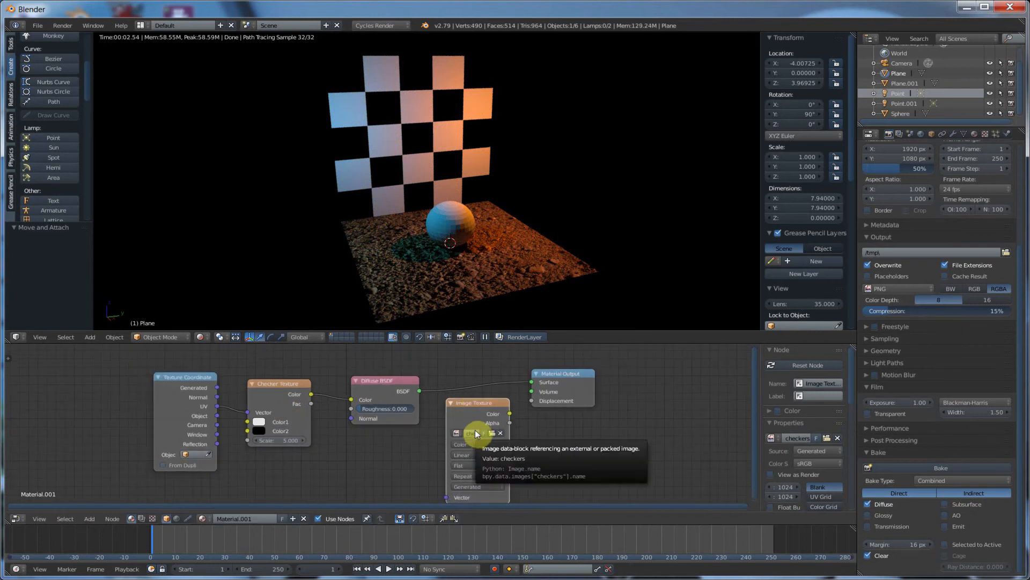
Switch from the Node Editor to the UV/Image Editor and review the baked checkers image, which still needs saving.
left_click(18, 517)
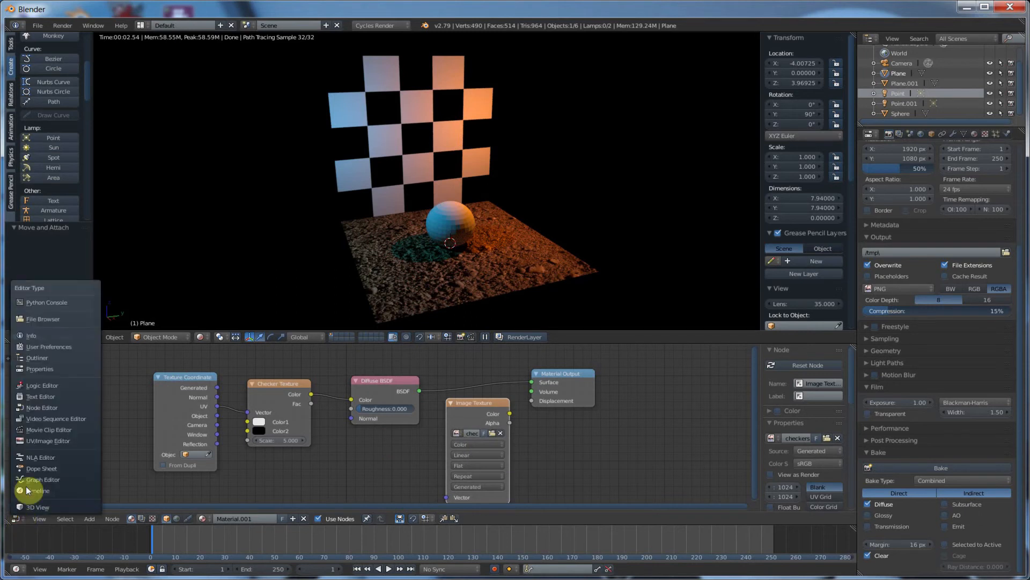
left_click(42, 439)
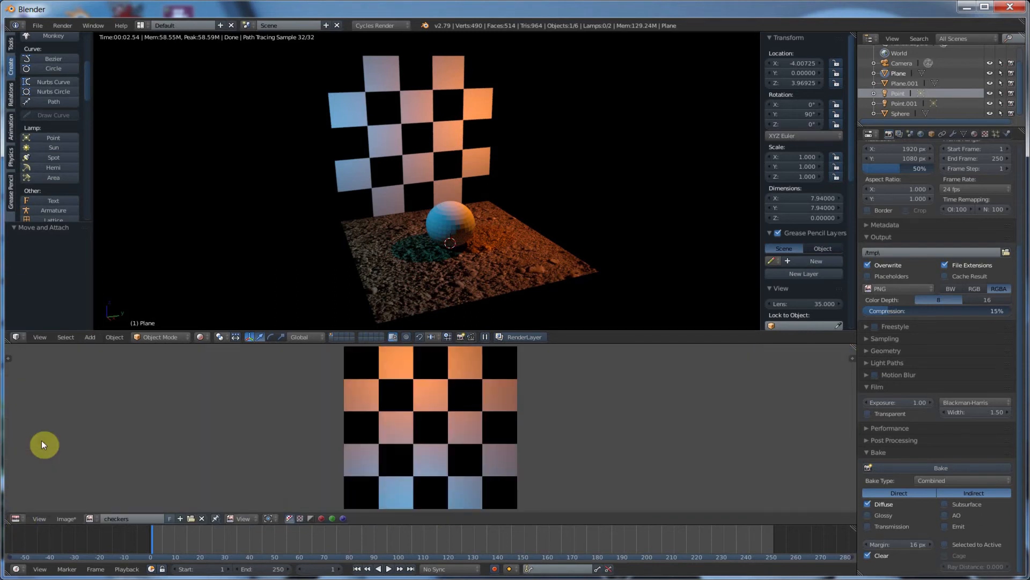
left_click(69, 520)
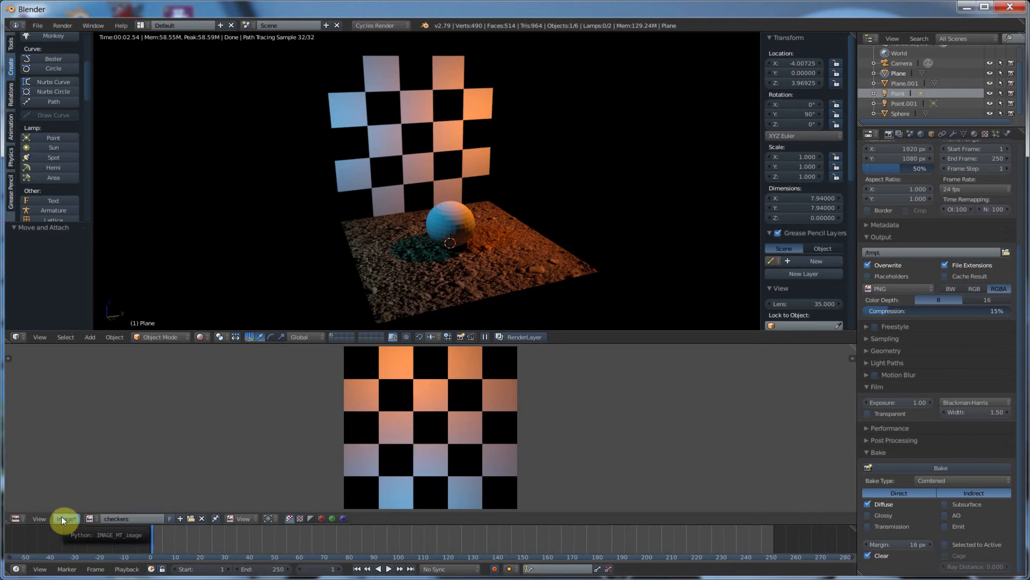
Return to the Node Editor, select the Image Texture node and choose checkers as its image, the target for the Combined bake.
left_click(19, 519)
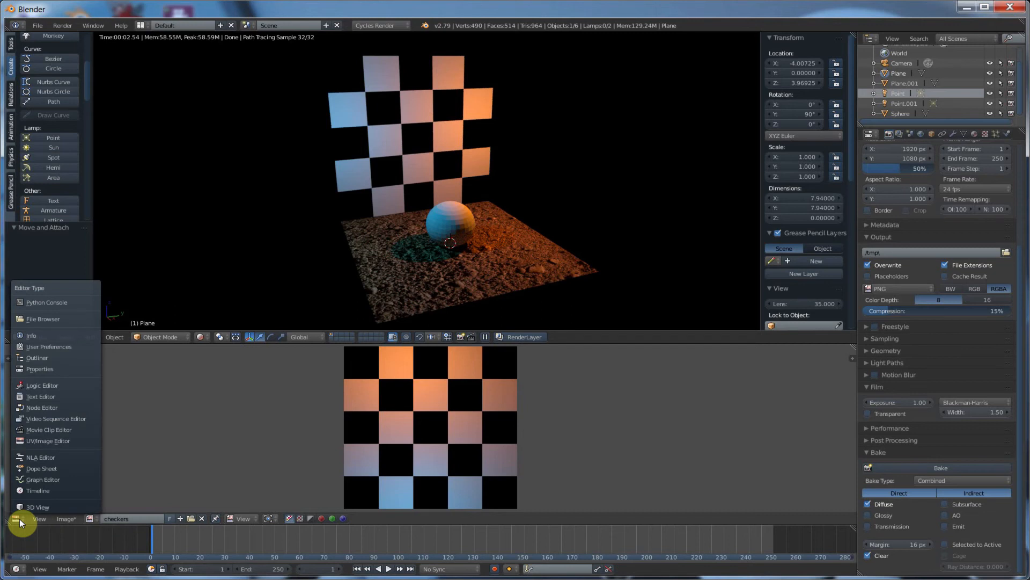
left_click(47, 408)
mouse_move(481, 403)
left_mouse_down()
mouse_move(472, 413)
mouse_move(479, 405)
left_mouse_up()
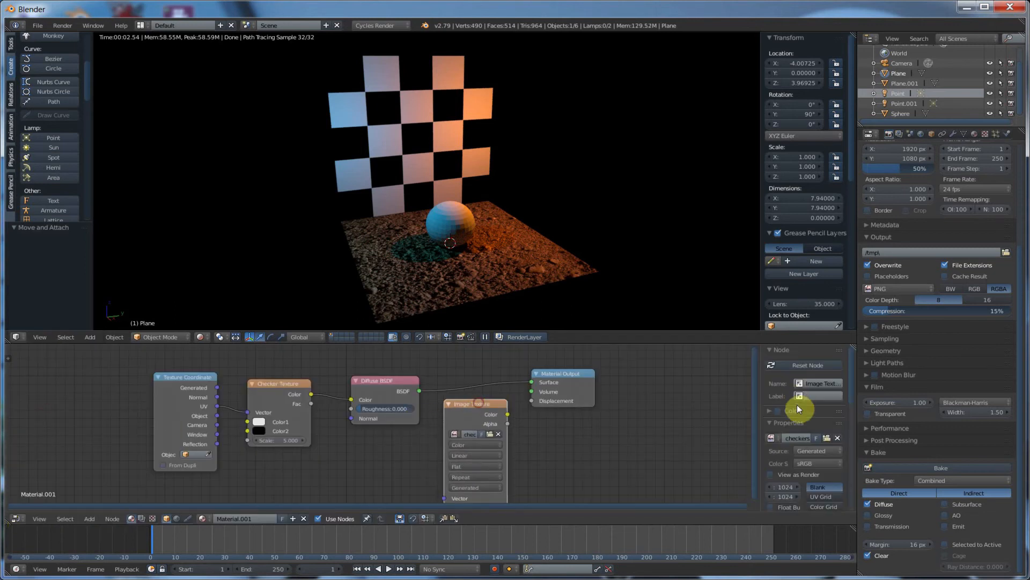
left_click(459, 433)
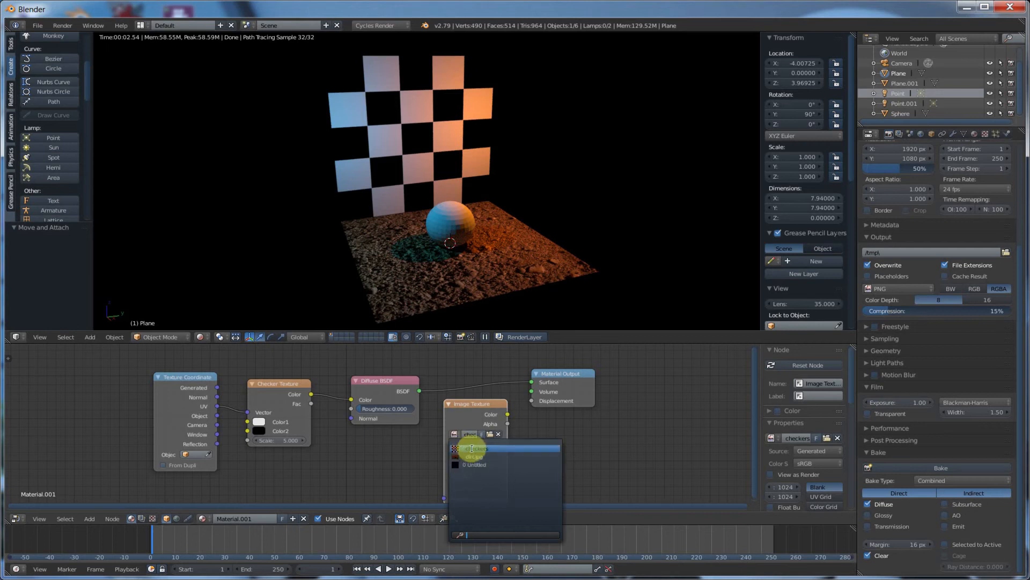
left_click(471, 448)
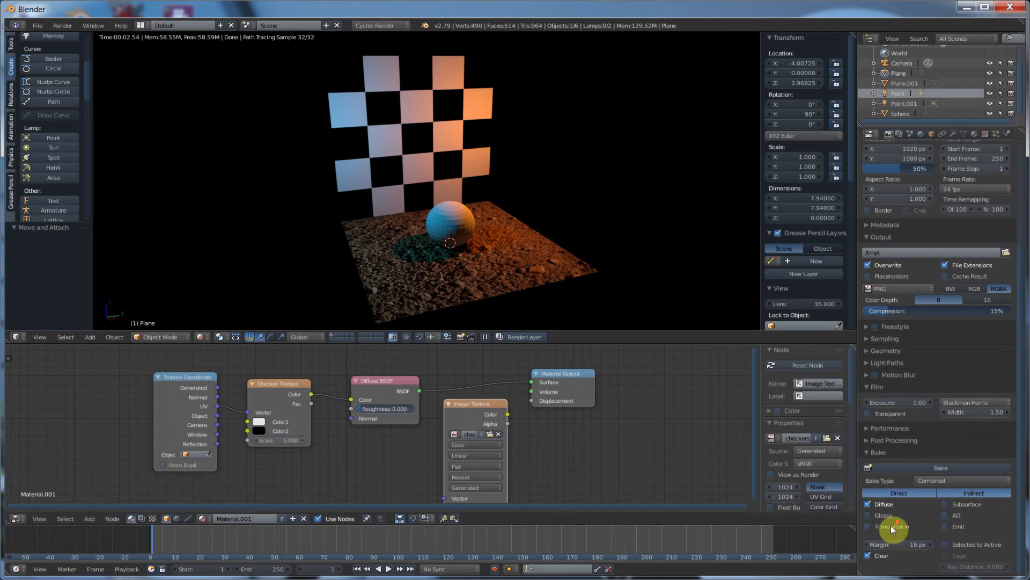
left_click(935, 466)
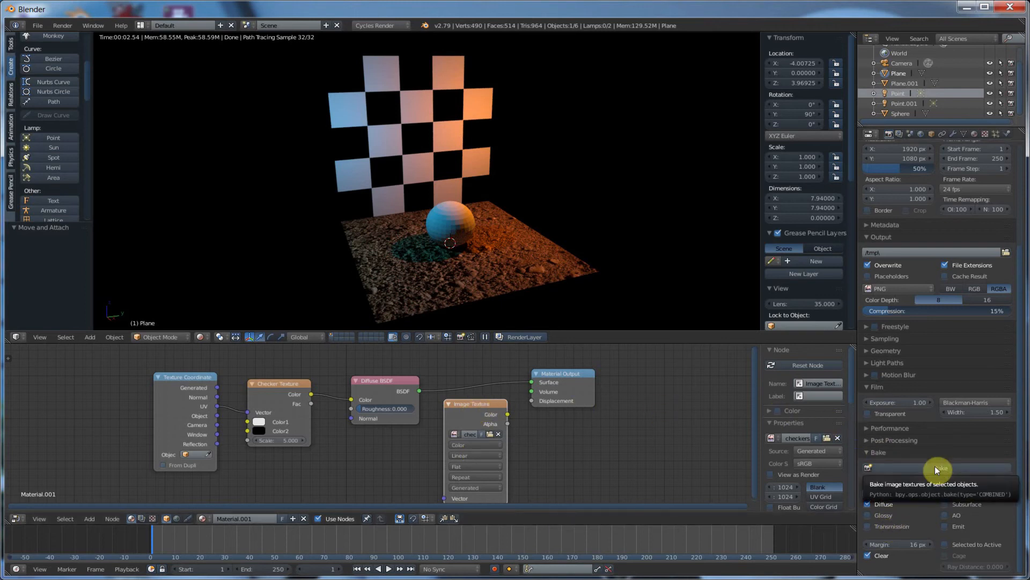
Delete the Checker Texture, put the Image Texture in its place, and link UV to Vector and its Color to the Diffuse BSDF color.
left_click(276, 382)
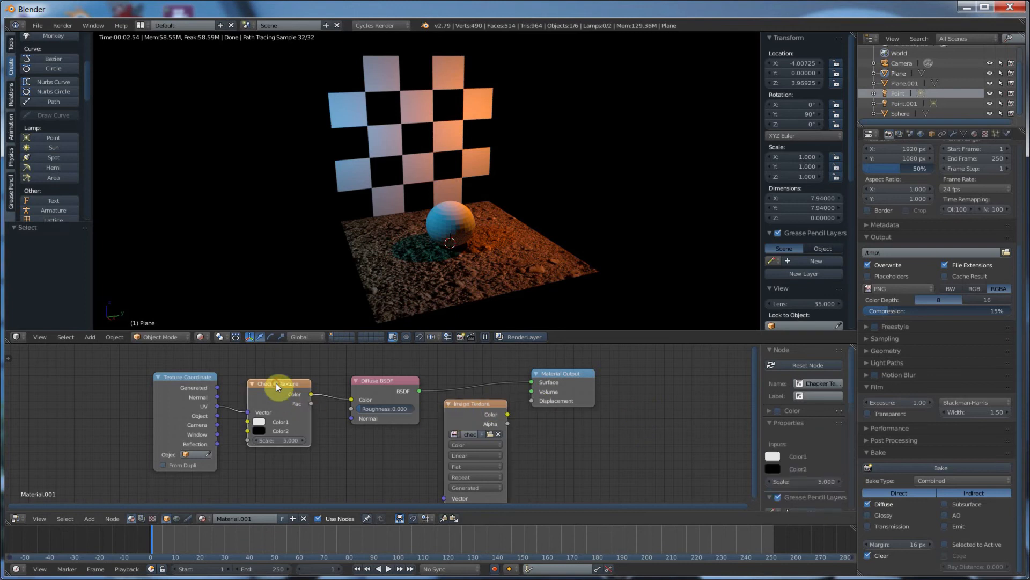
key("x")
left_click_drag(462, 405, 350, 400)
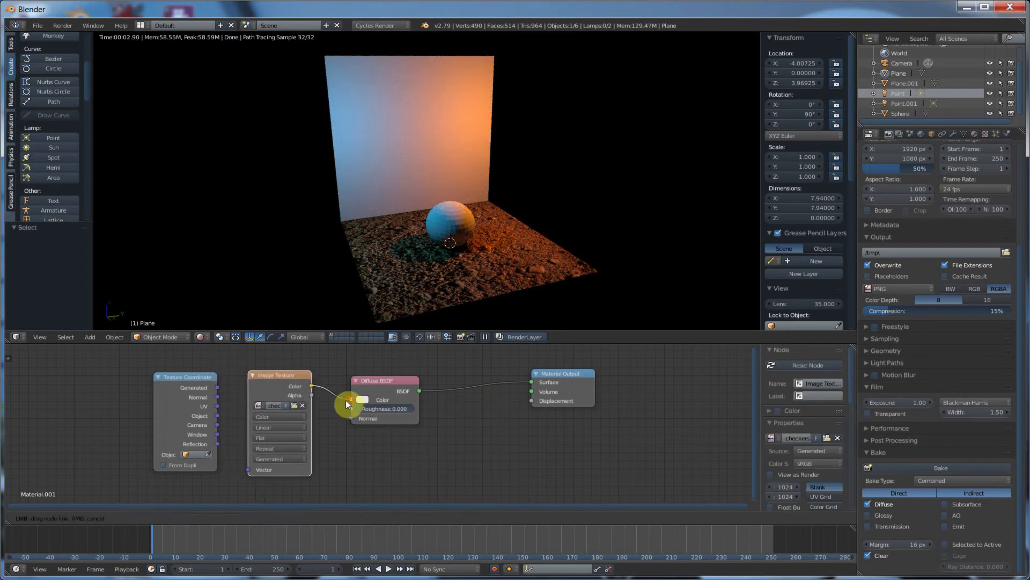
left_click_drag(215, 405, 250, 470)
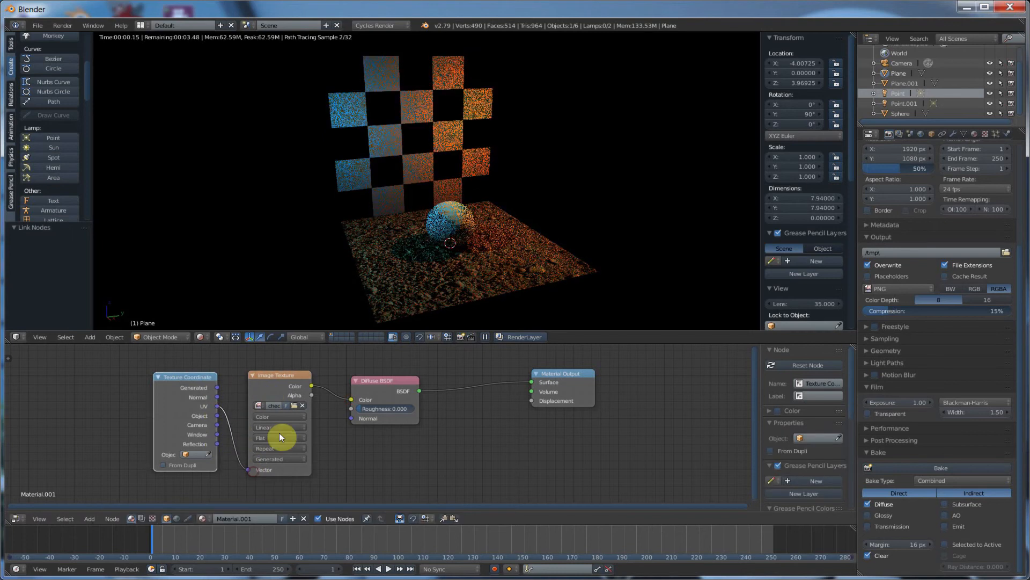
Set the viewport shading to Material and examine the baked lighting and shadow on both planes from several angles.
left_click(201, 337)
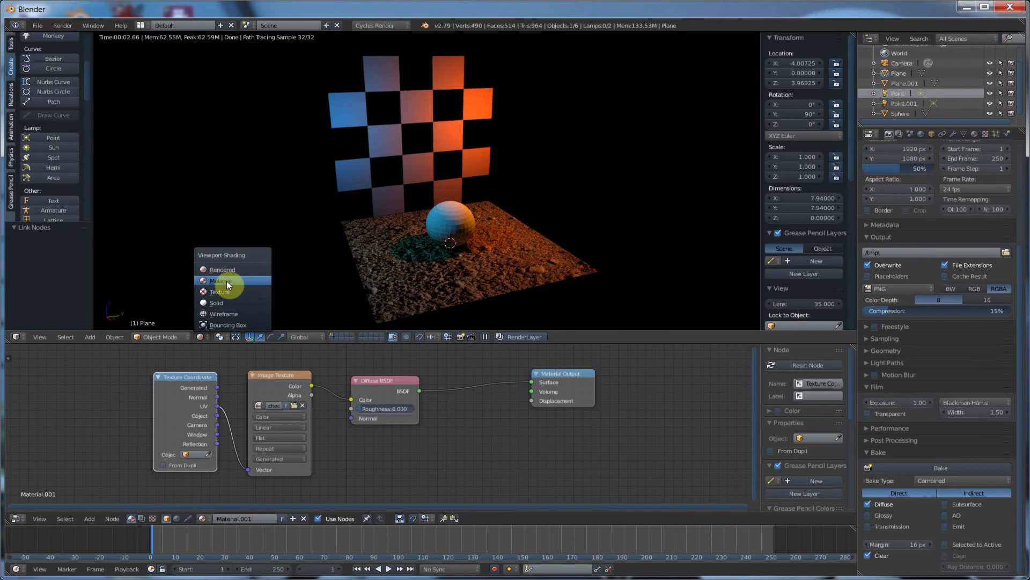
left_click(226, 281)
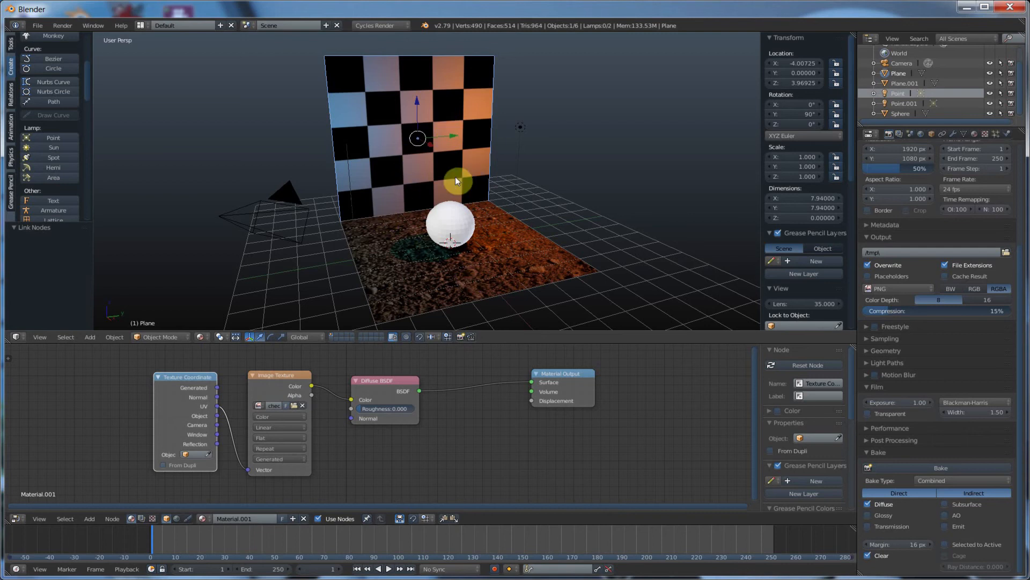
left_click(201, 336)
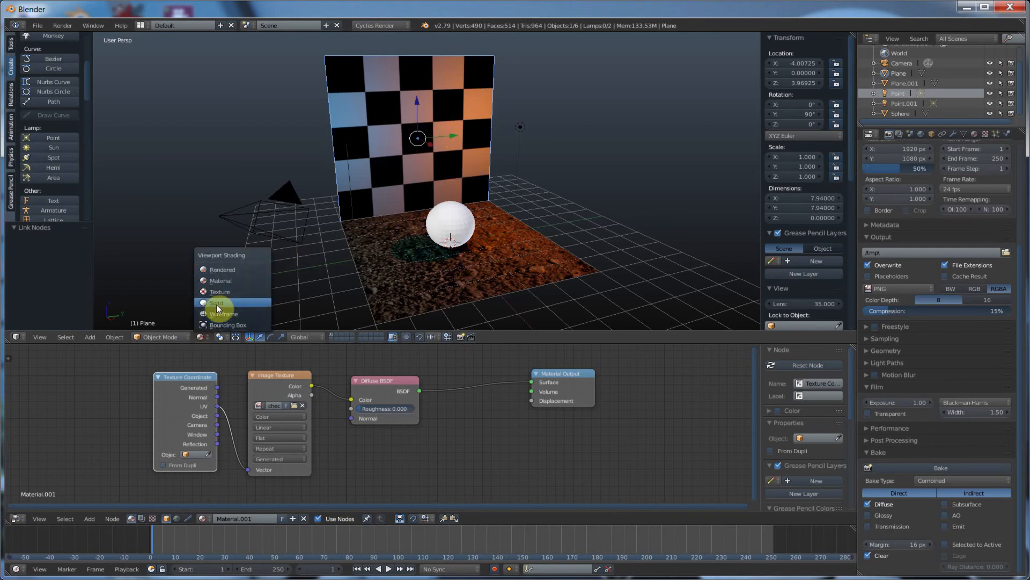
left_click(225, 281)
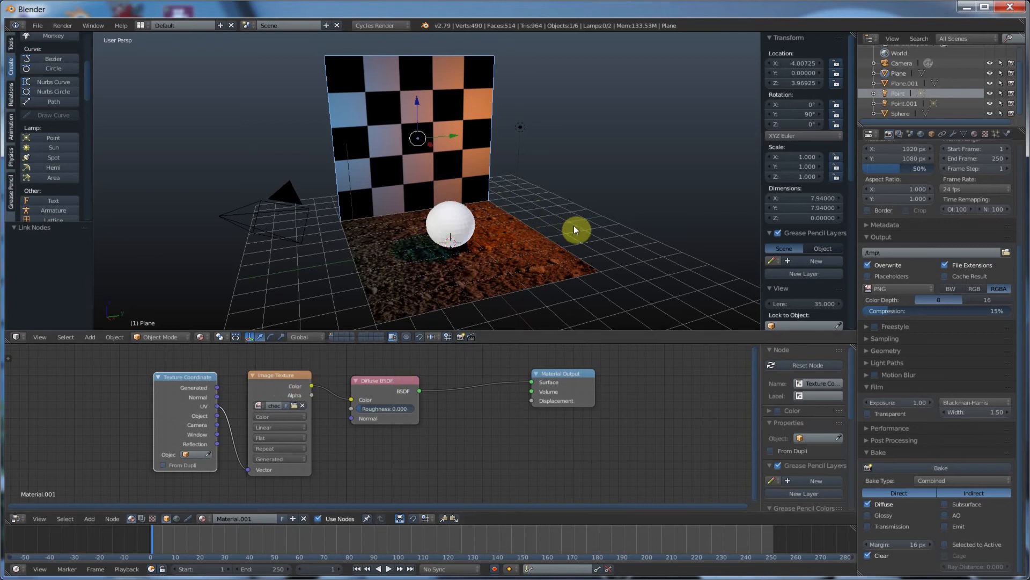
middle_click_drag(587, 217, 604, 129)
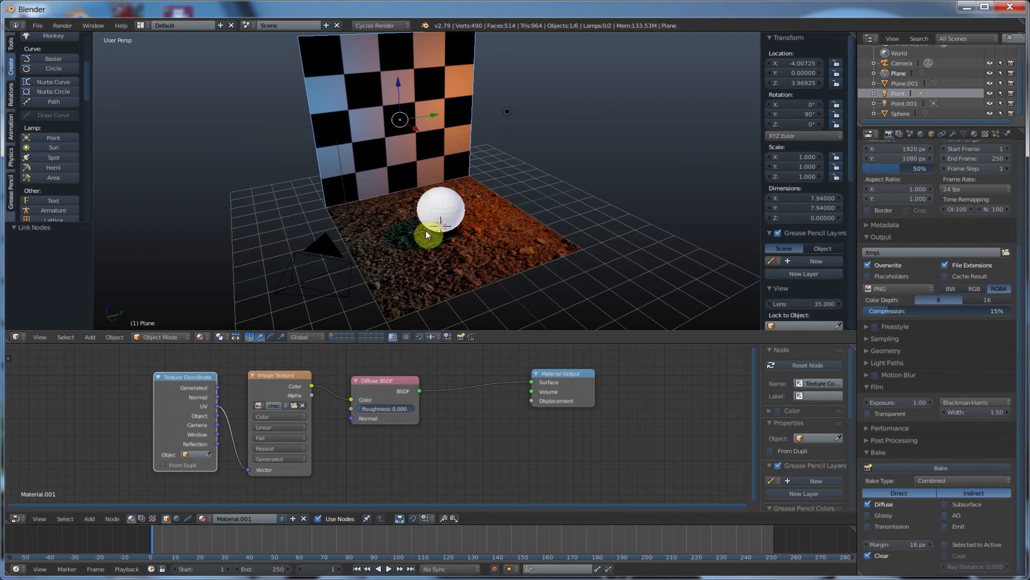
middle_click_drag(453, 223, 422, 204)
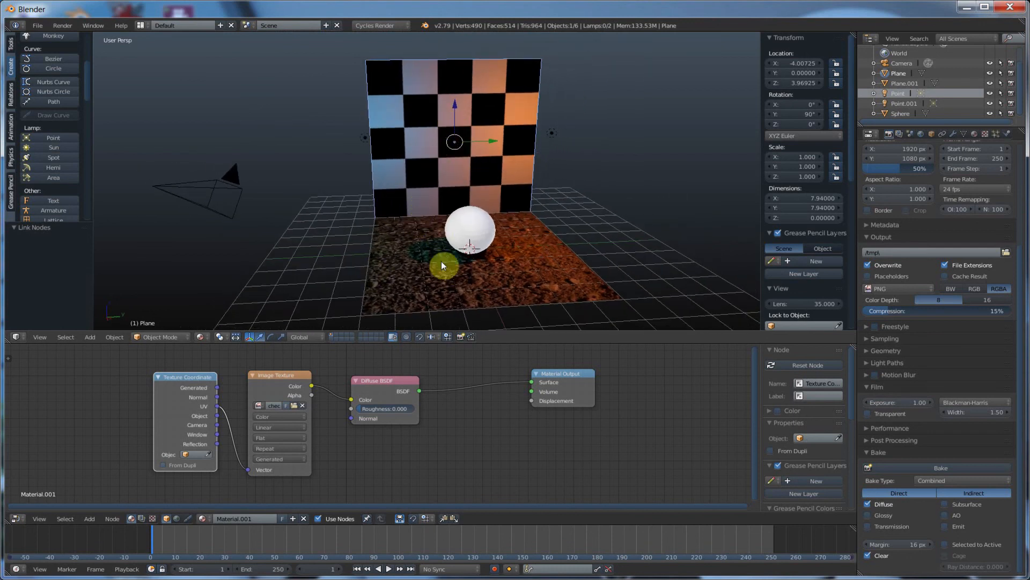
middle_click_drag(442, 261, 429, 262)
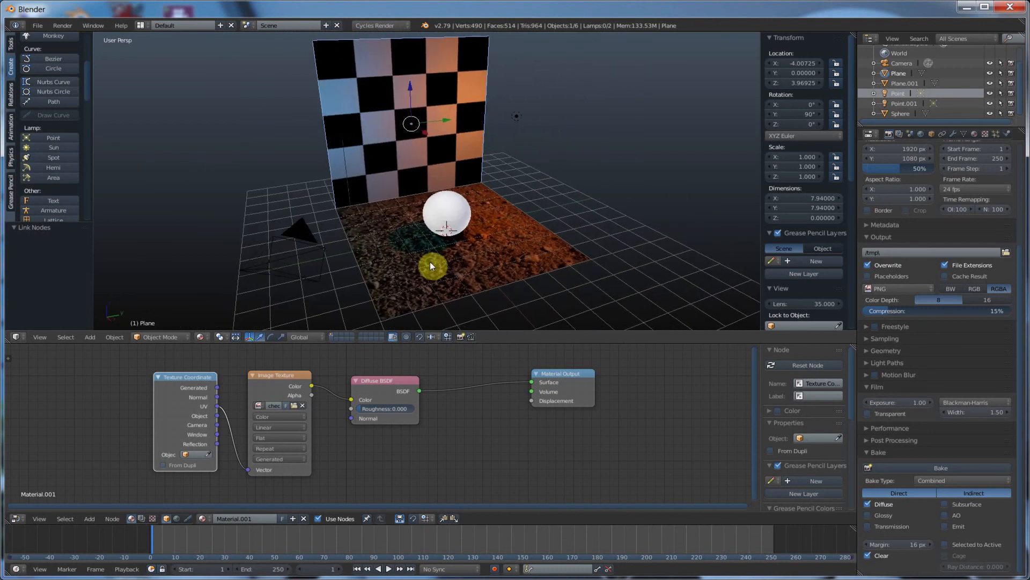
Set the viewport shading to Rendered and compare how the baked planes look with the lamps' live lighting.
left_click(202, 337)
left_click(221, 271)
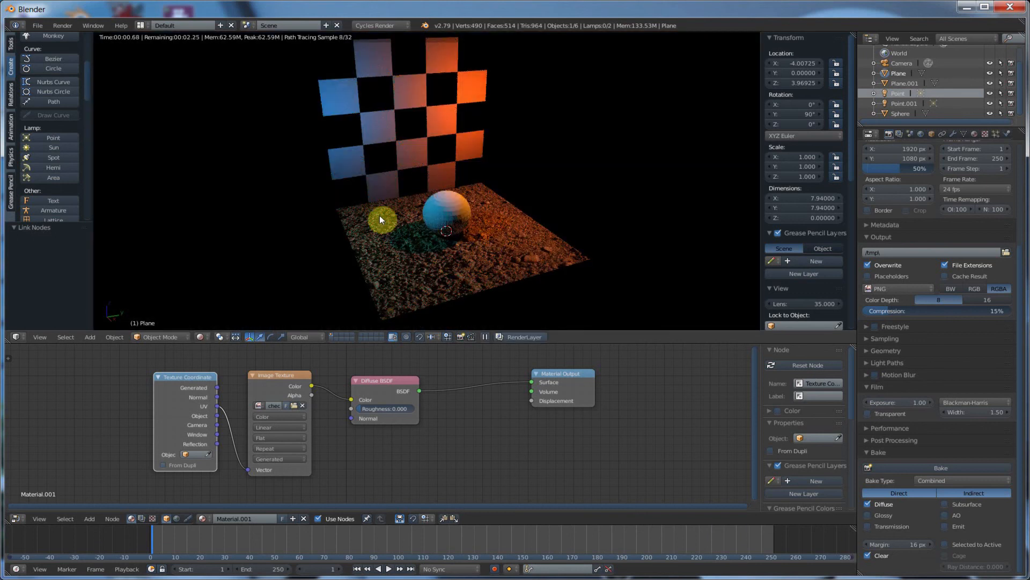
mouse_move(450, 213)
middle_mouse_down()
mouse_move(395, 212)
mouse_move(474, 267)
mouse_move(508, 264)
mouse_move(404, 182)
middle_mouse_up()
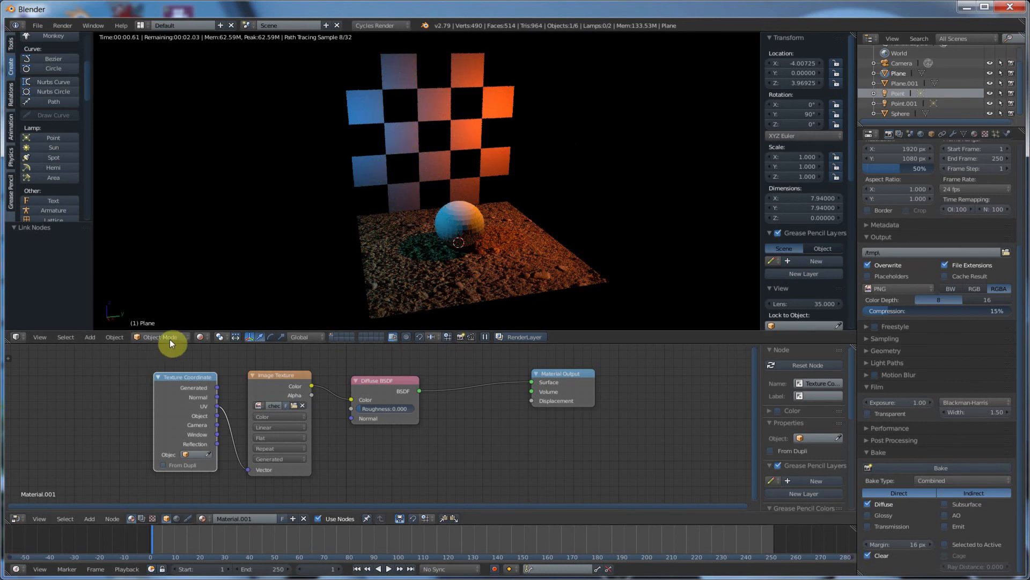
Set the viewport shading to Texture and examine the baked checkers and dirt textures on the planes.
left_click(203, 337)
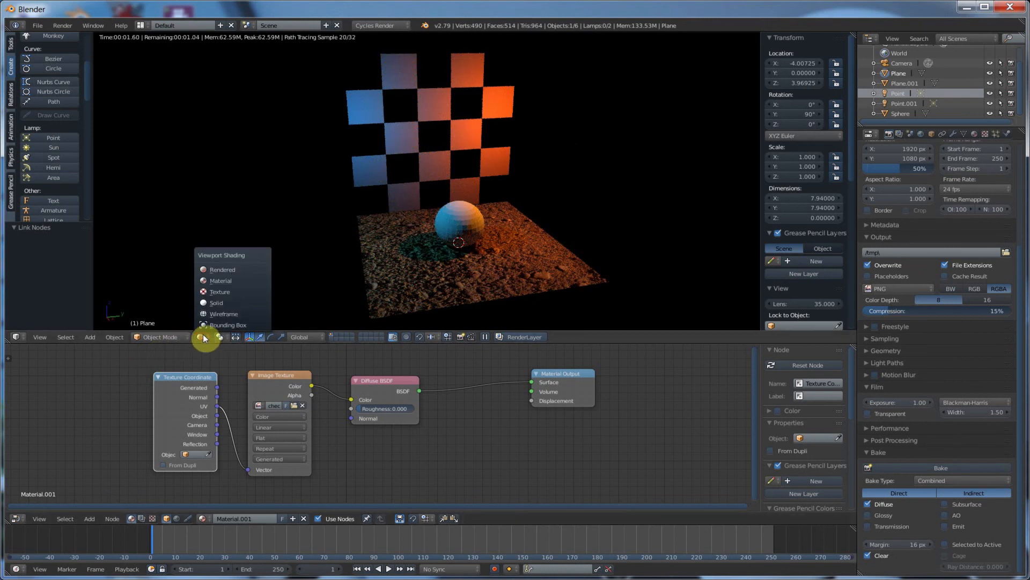
left_click(222, 293)
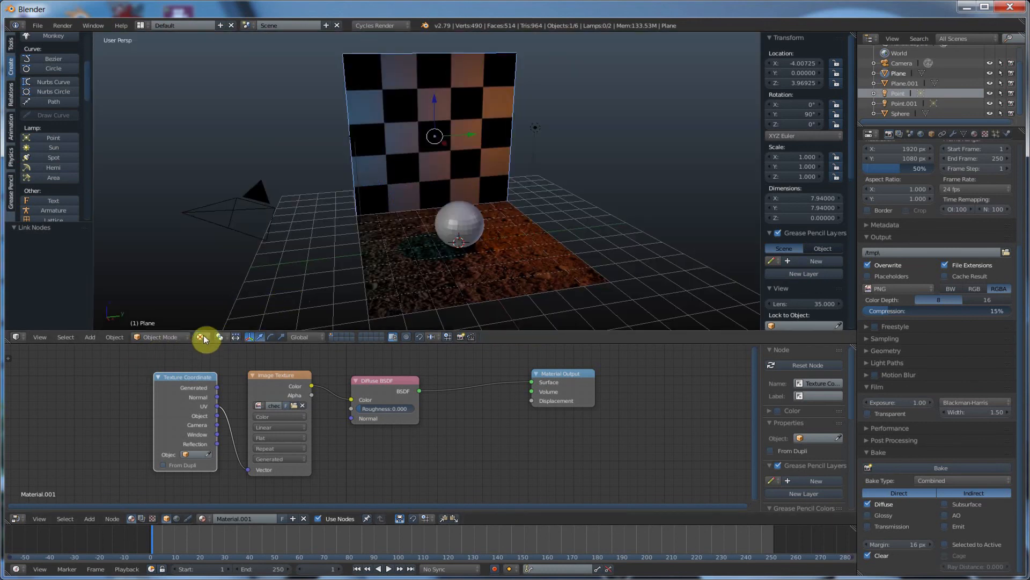
left_click(202, 337)
left_click(231, 283)
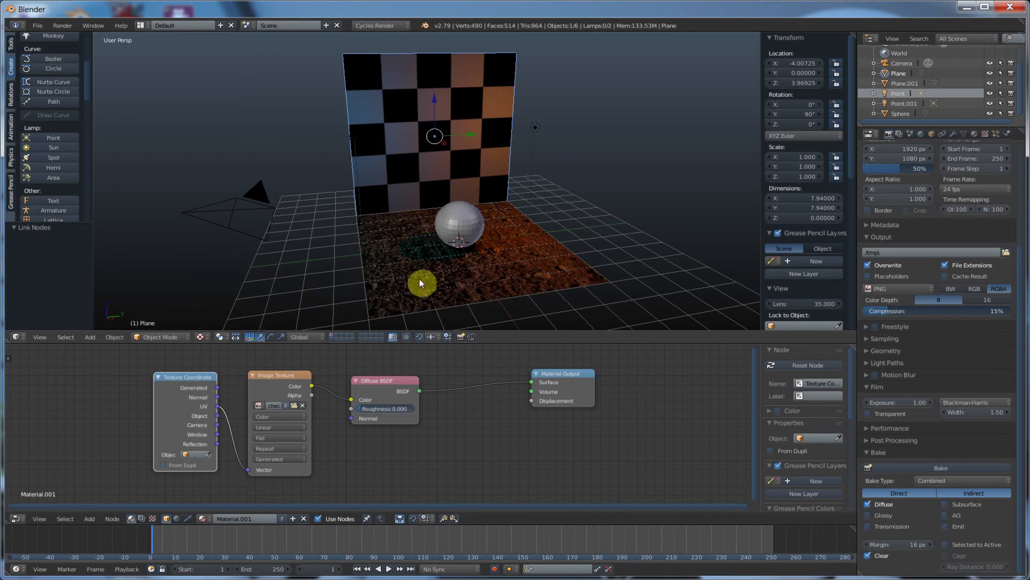
mouse_move(420, 283)
middle_mouse_down()
mouse_move(378, 285)
mouse_move(335, 263)
mouse_move(358, 273)
mouse_move(449, 265)
mouse_move(339, 275)
mouse_move(410, 274)
middle_mouse_up()
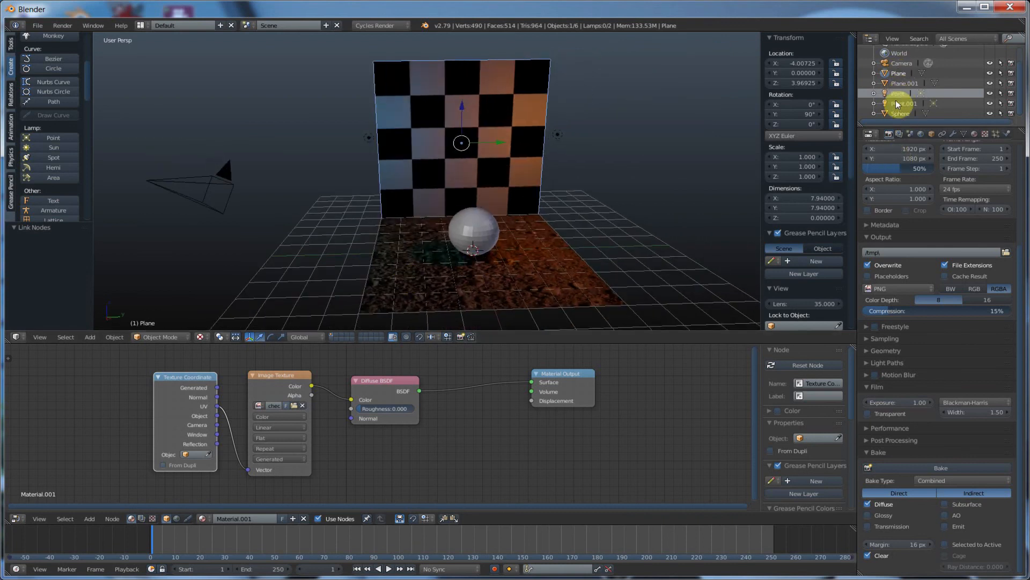
Hide the Point.001 and Point lamps in the viewport and examine the baked lighting on both planes from several angles.
left_click(990, 103)
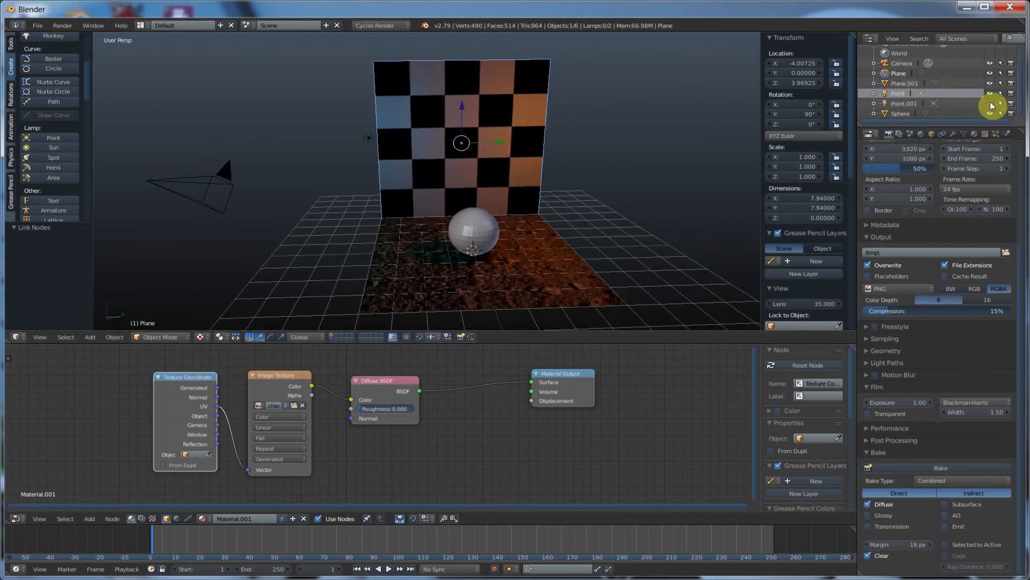
left_click(990, 93)
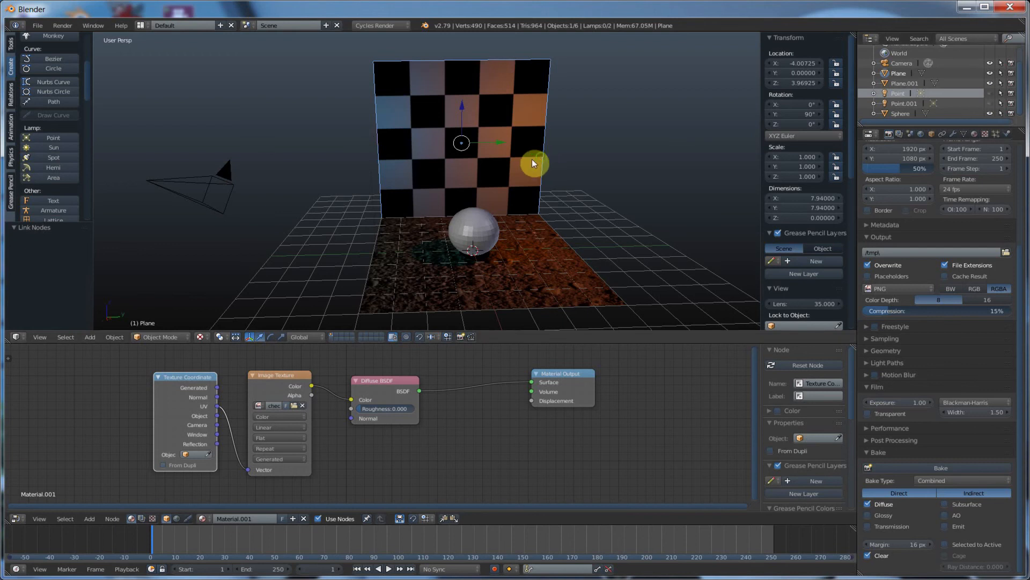
middle_click_drag(532, 159, 508, 180)
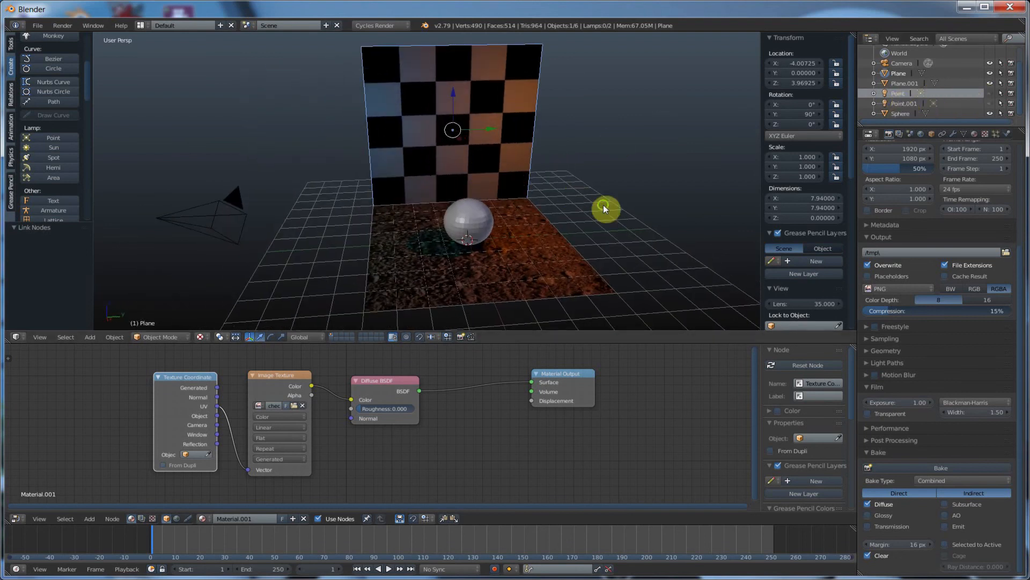
middle_click_drag(605, 207, 582, 200)
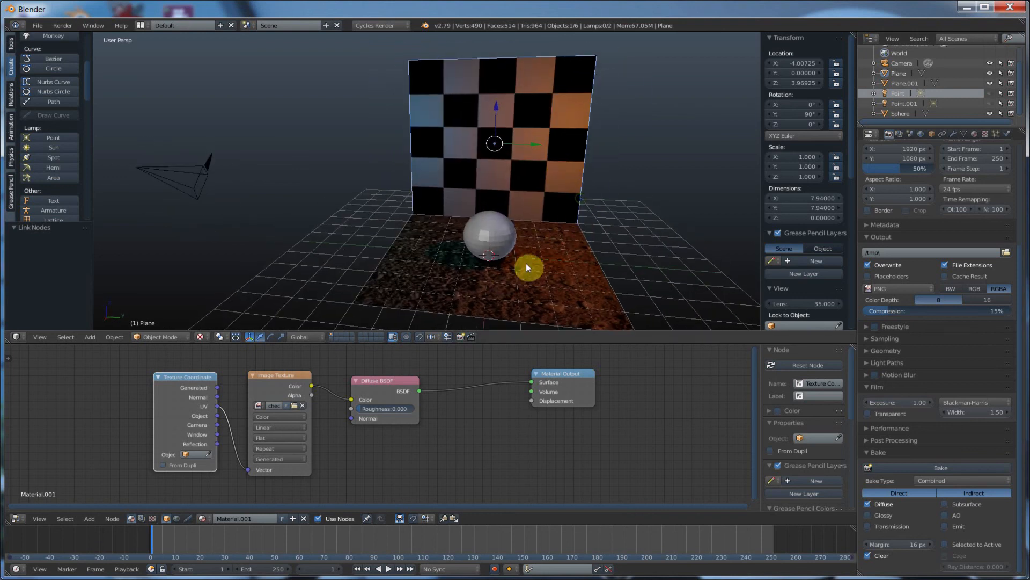
mouse_move(513, 246)
middle_mouse_down()
mouse_move(586, 230)
mouse_move(399, 244)
mouse_move(643, 192)
mouse_move(470, 223)
mouse_move(587, 234)
mouse_move(528, 249)
mouse_move(500, 243)
mouse_move(526, 230)
mouse_move(501, 238)
middle_mouse_up()
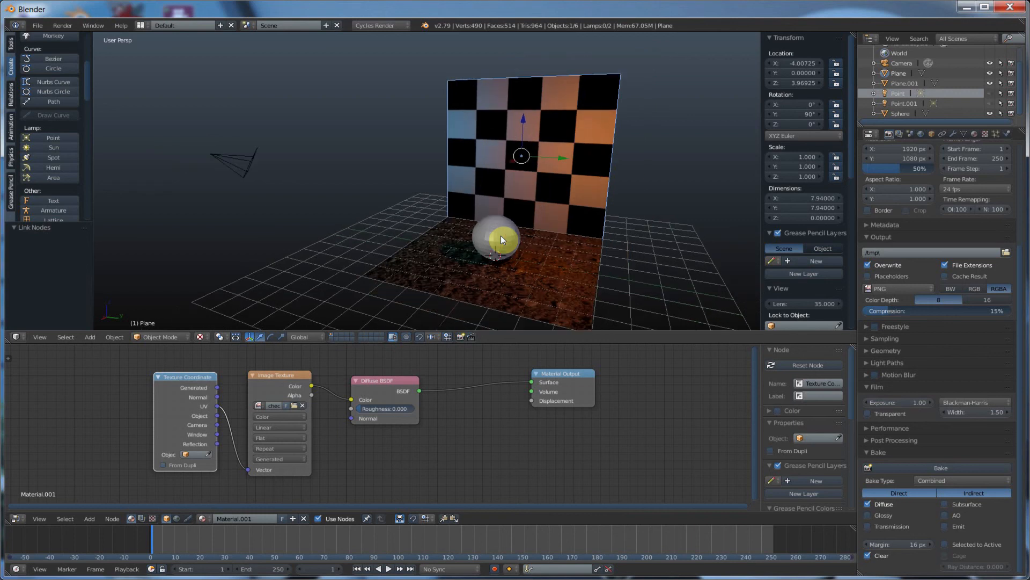
middle_click_drag(555, 208, 595, 211)
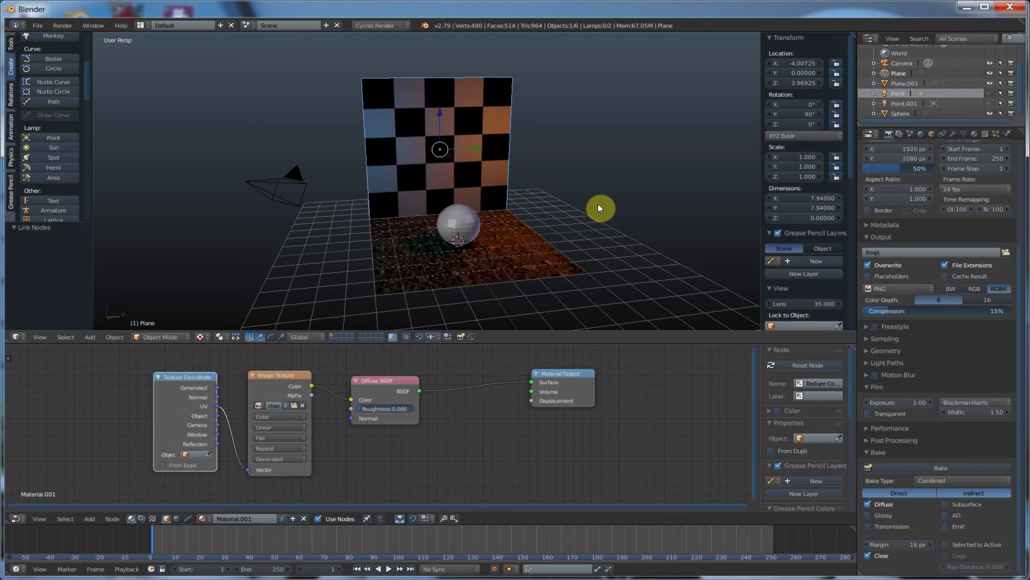
middle_click_drag(599, 207, 564, 198)
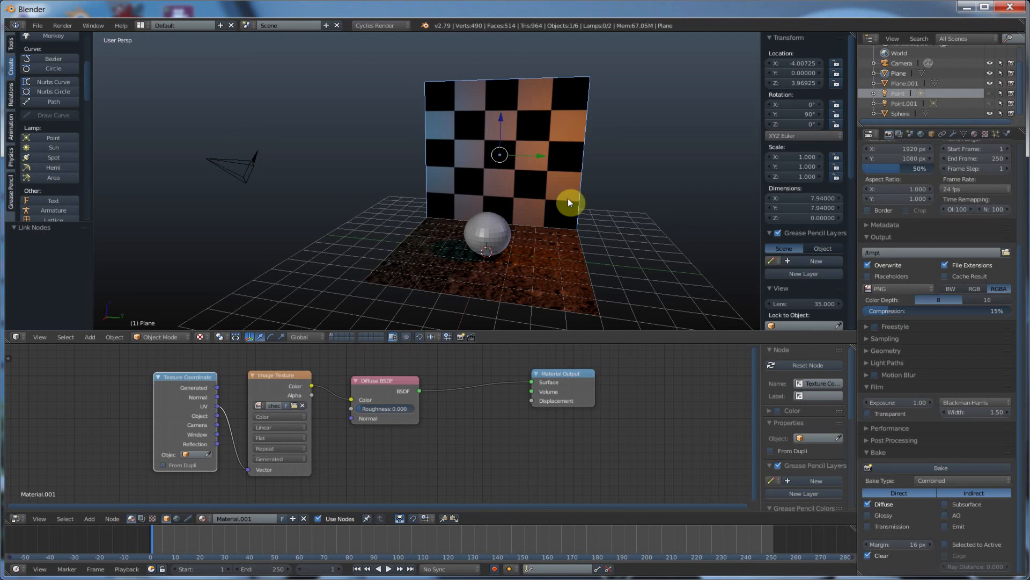
mouse_move(568, 198)
middle_mouse_down()
mouse_move(591, 189)
mouse_move(562, 194)
middle_mouse_up()
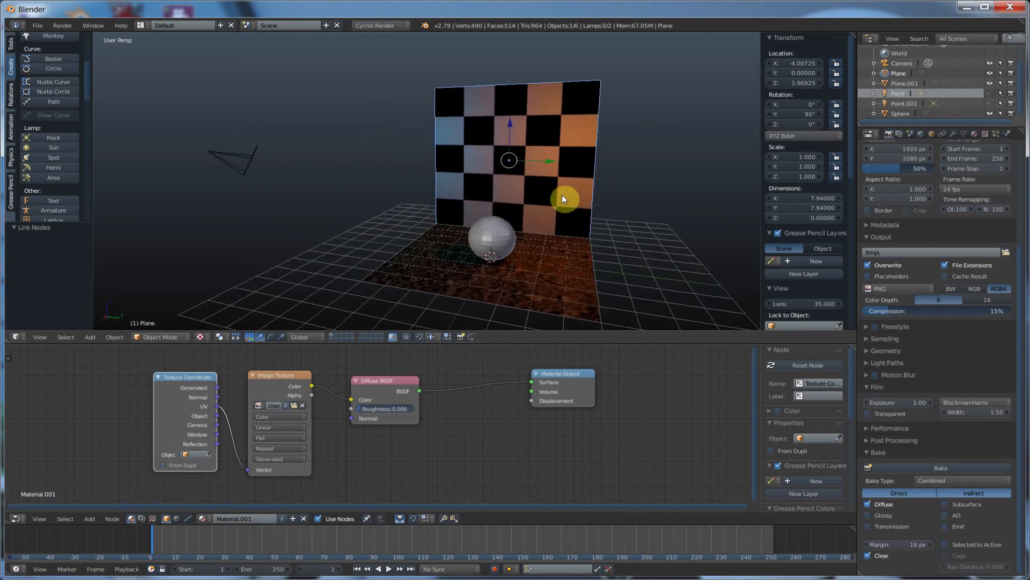